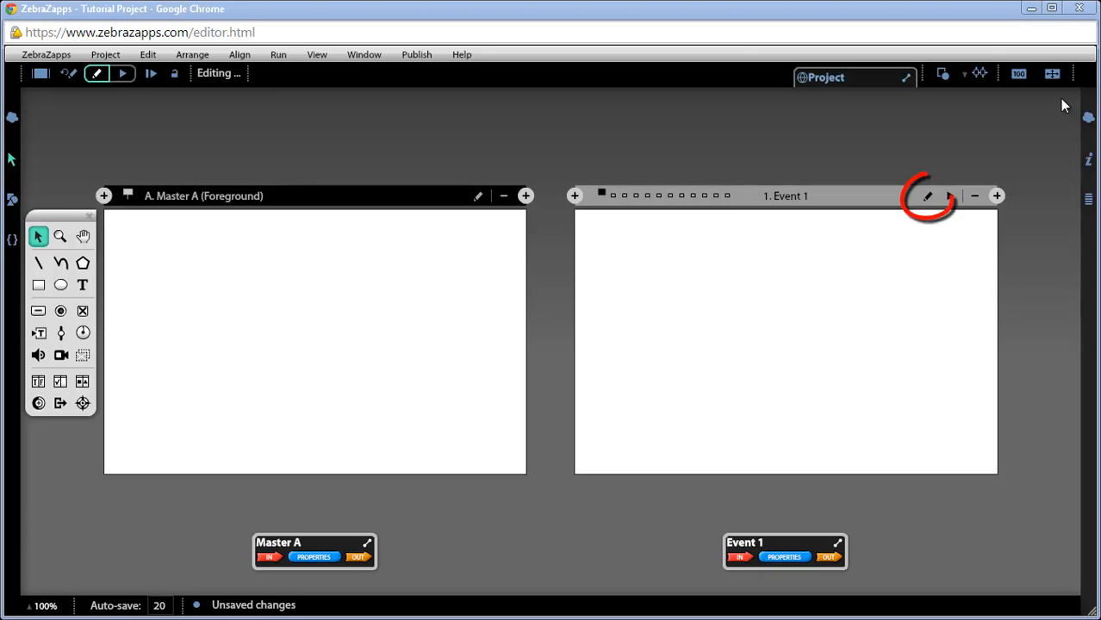
# Step: Open Event 1 for editing on its own and move the tool palette onto the canvas
pyautogui.click(924, 201)
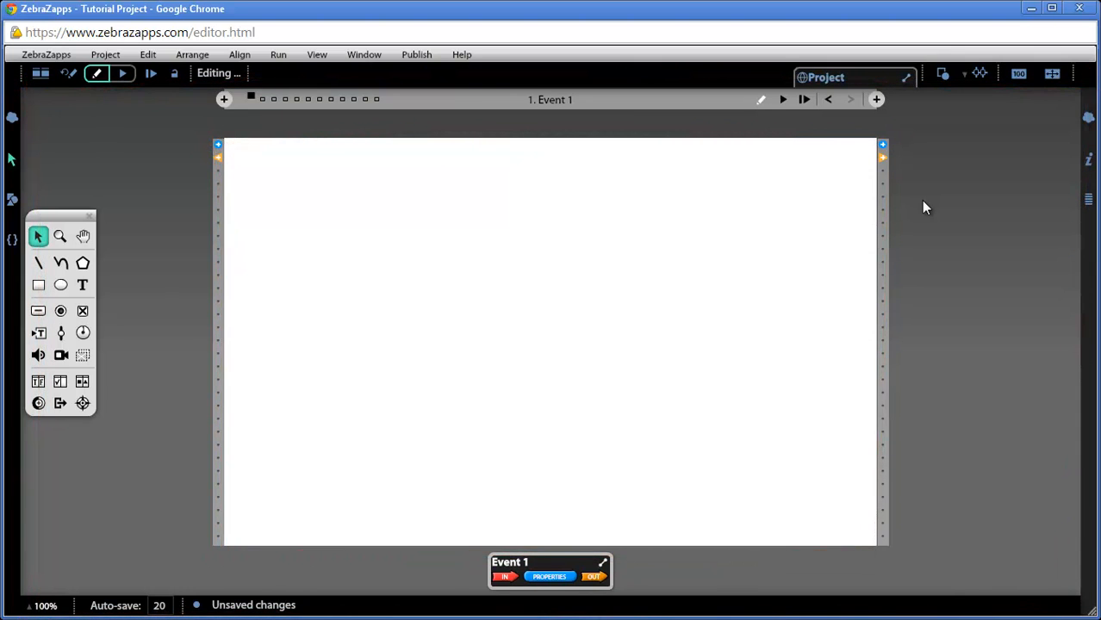
pyautogui.moveTo(63, 215); pyautogui.dragTo(599, 169)
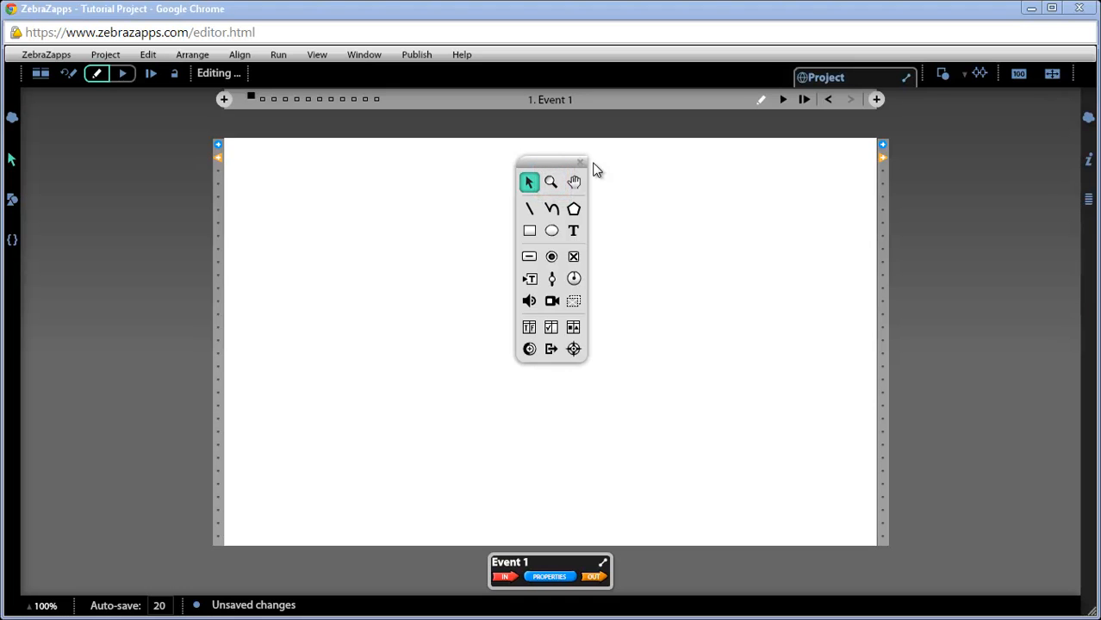
# Step: Zoom into different areas of Event 1 with the Zoom tool, resetting the view to 100% each time
pyautogui.click(554, 183)
pyautogui.moveTo(460, 101); pyautogui.dragTo(633, 254)
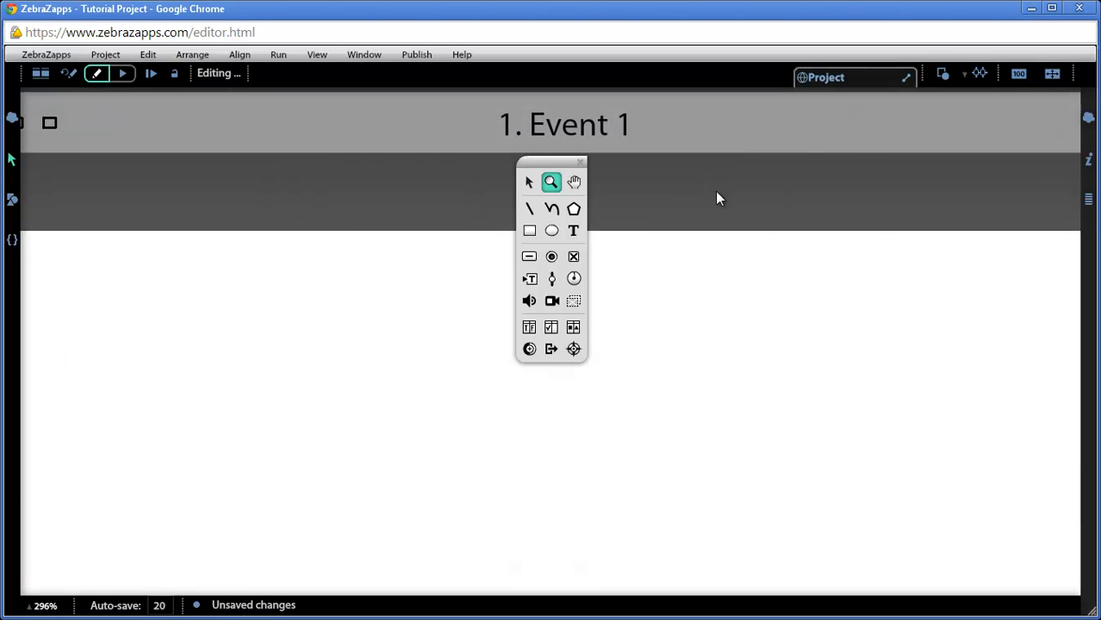
pyautogui.click(1018, 74)
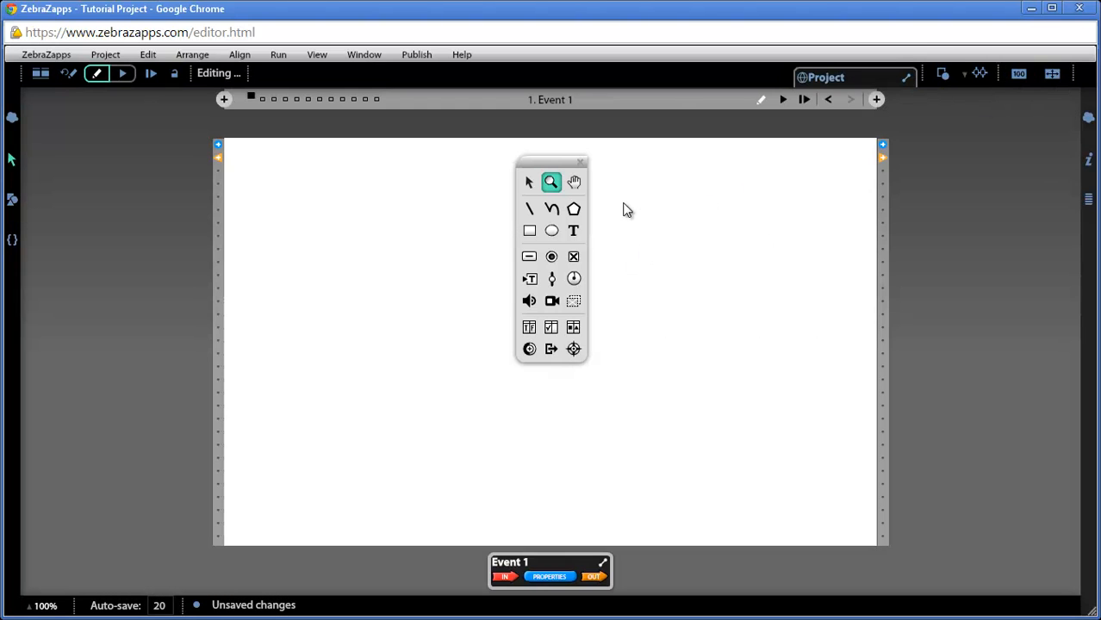
pyautogui.moveTo(419, 96); pyautogui.dragTo(777, 495)
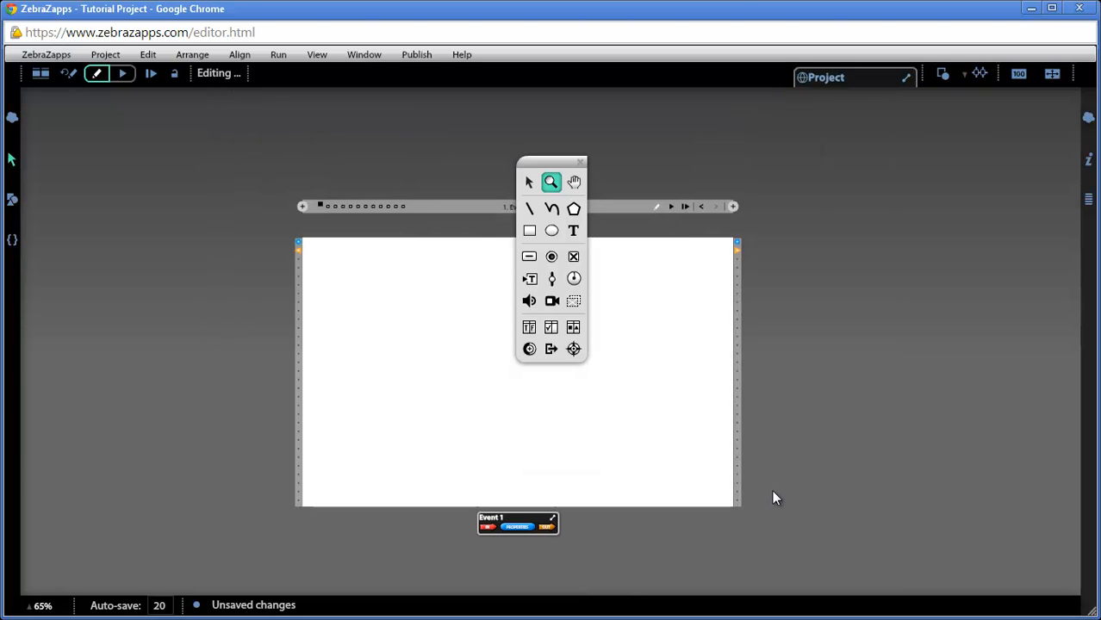
pyautogui.click(1021, 79)
# Step: Pan the Event 1 view slightly with the Hand tool and move the tool palette off the canvas
pyautogui.click(575, 183)
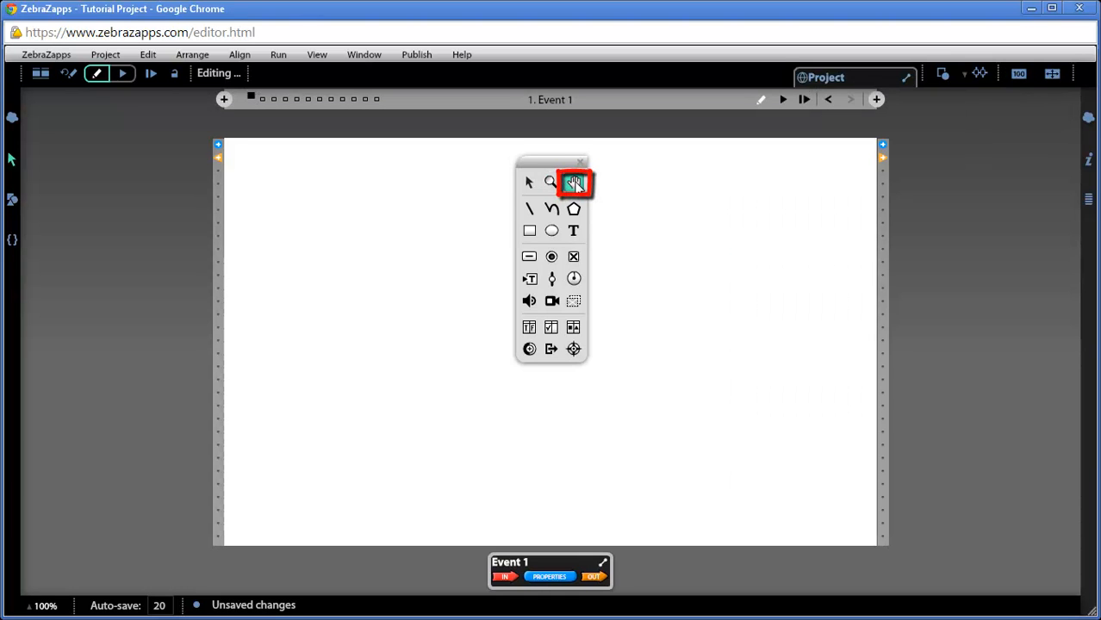
pyautogui.moveTo(317, 194); pyautogui.dragTo(292, 201)
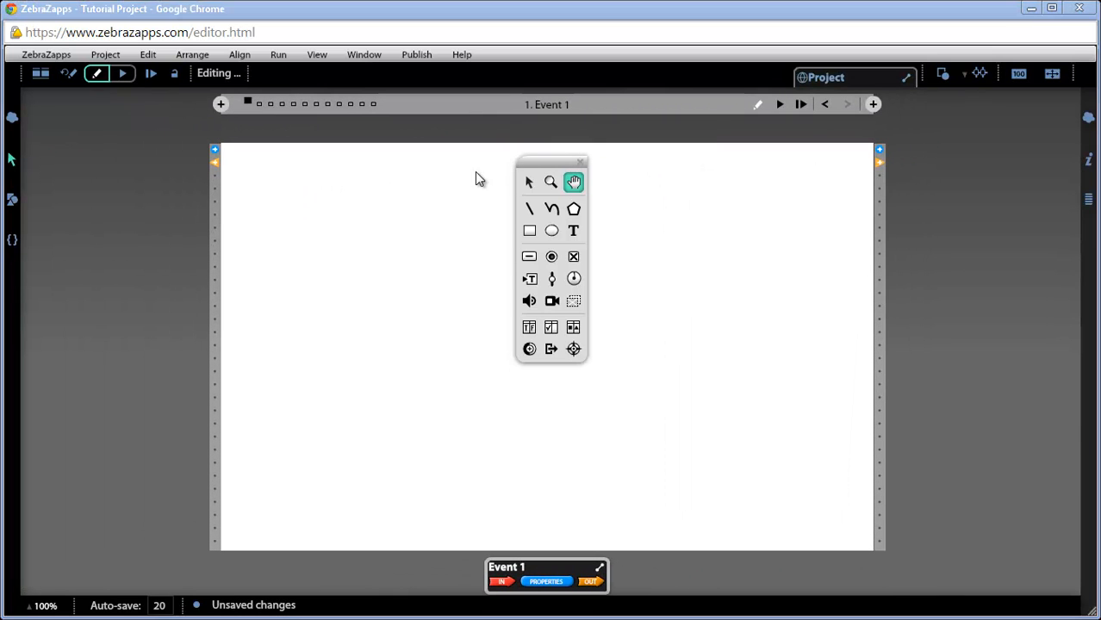
pyautogui.moveTo(568, 160)
pyautogui.mouseDown()
pyautogui.moveTo(385, 177)
pyautogui.moveTo(163, 150)
pyautogui.mouseUp()
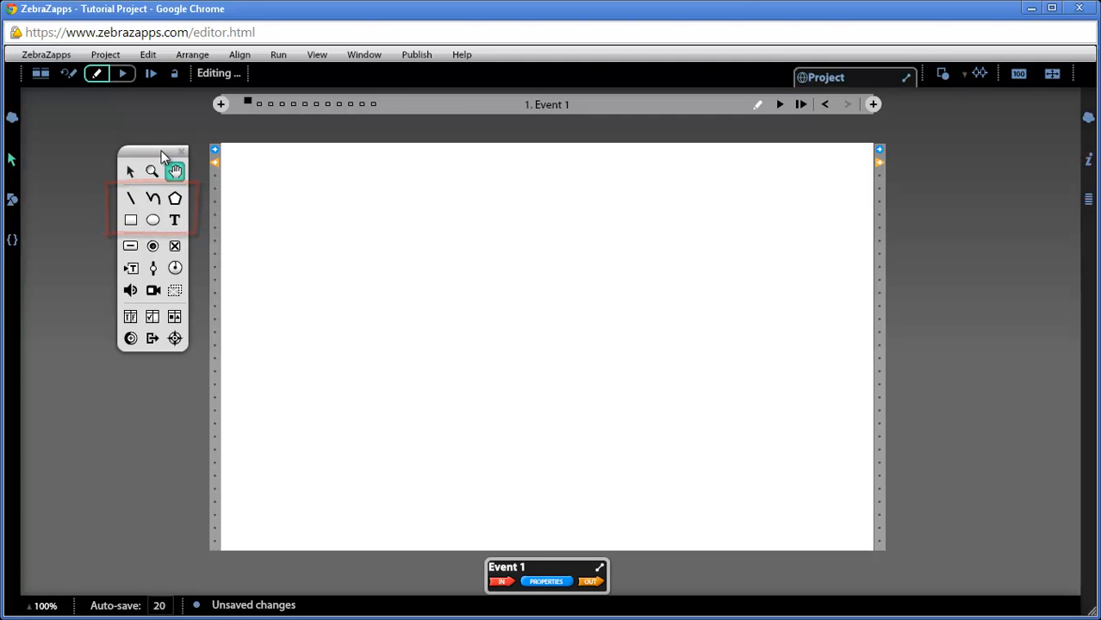
# Step: Draw a wide rectangle about 675 by 84 near the canvas's upper edge
pyautogui.click(130, 172)
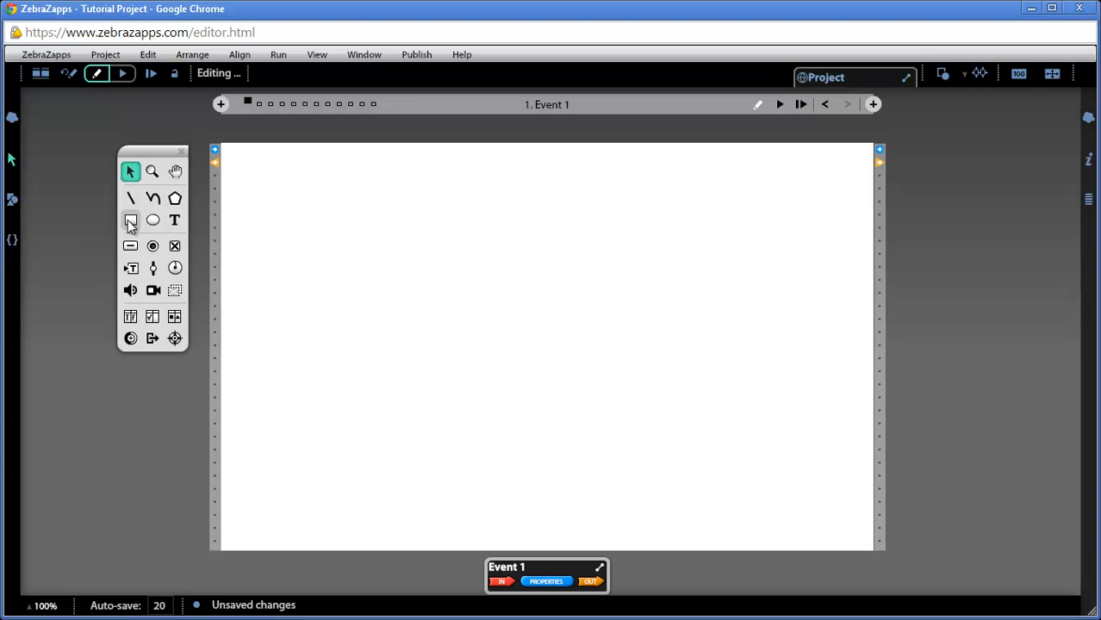
pyautogui.click(129, 220)
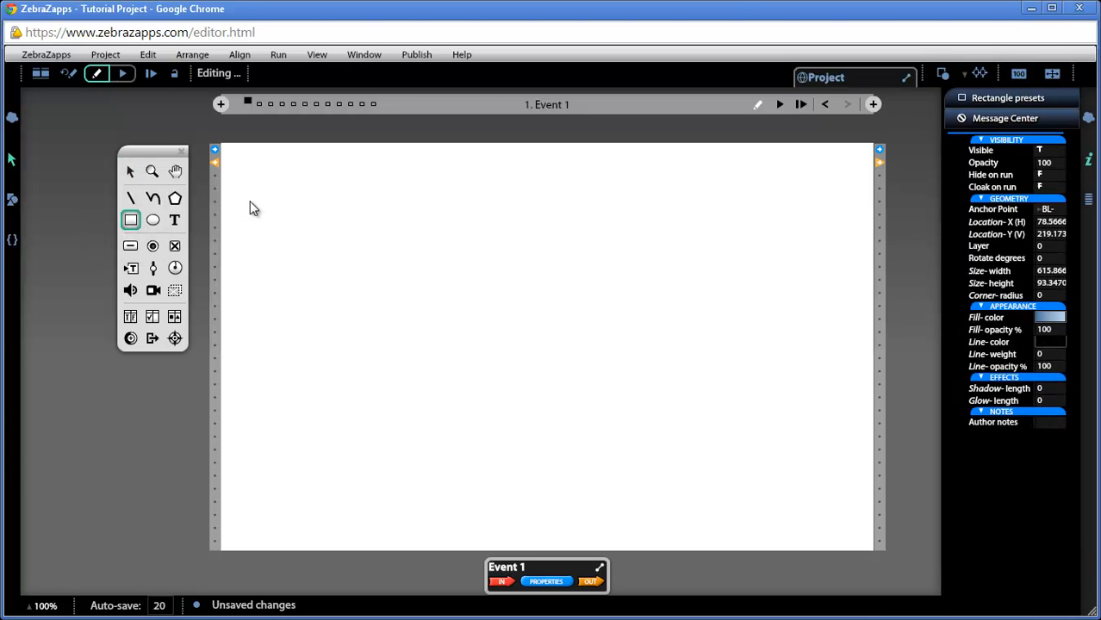
pyautogui.moveTo(272, 186)
pyautogui.mouseDown()
pyautogui.moveTo(524, 249)
pyautogui.moveTo(824, 261)
pyautogui.mouseUp()
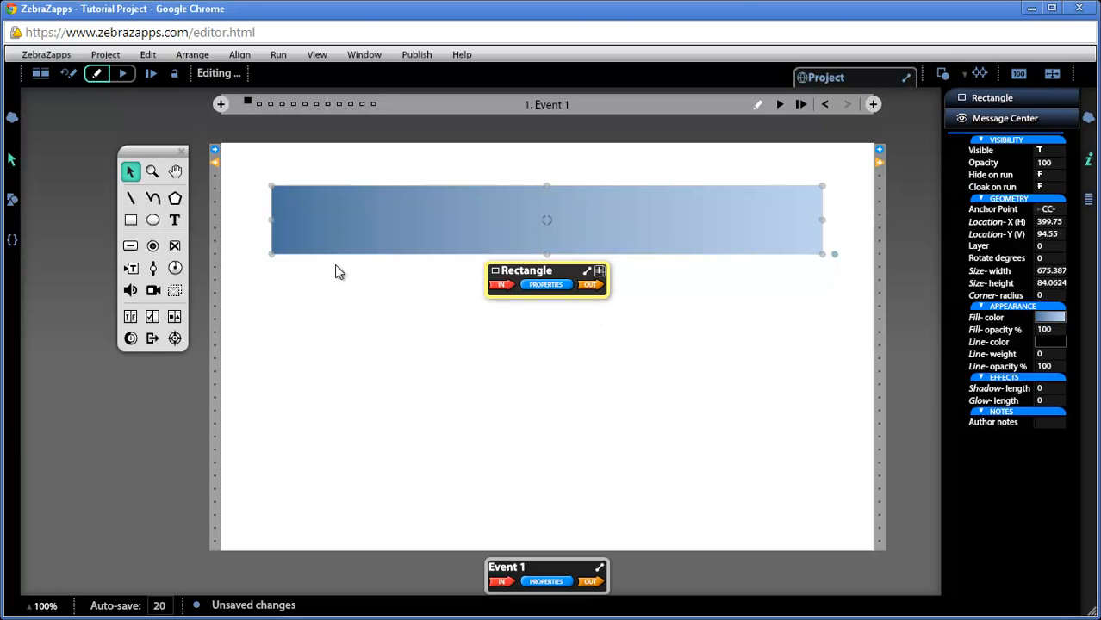
# Step: Draw a square about 156 by 156 below the wide rectangle and deselect it
pyautogui.click(129, 220)
pyautogui.press('shift')
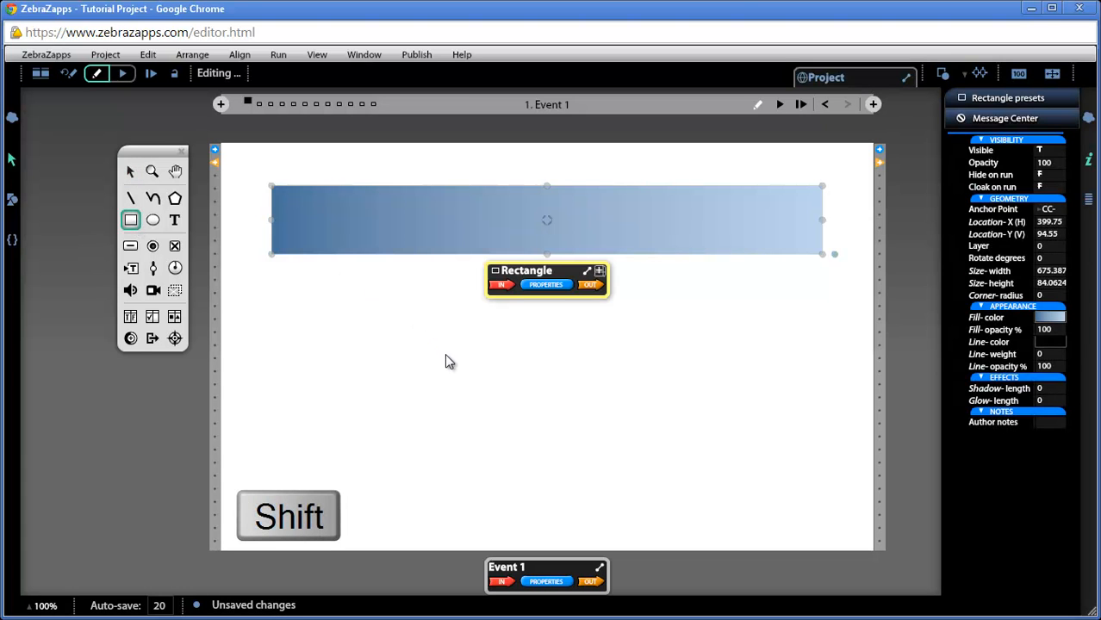
pyautogui.moveTo(444, 353); pyautogui.dragTo(568, 483)
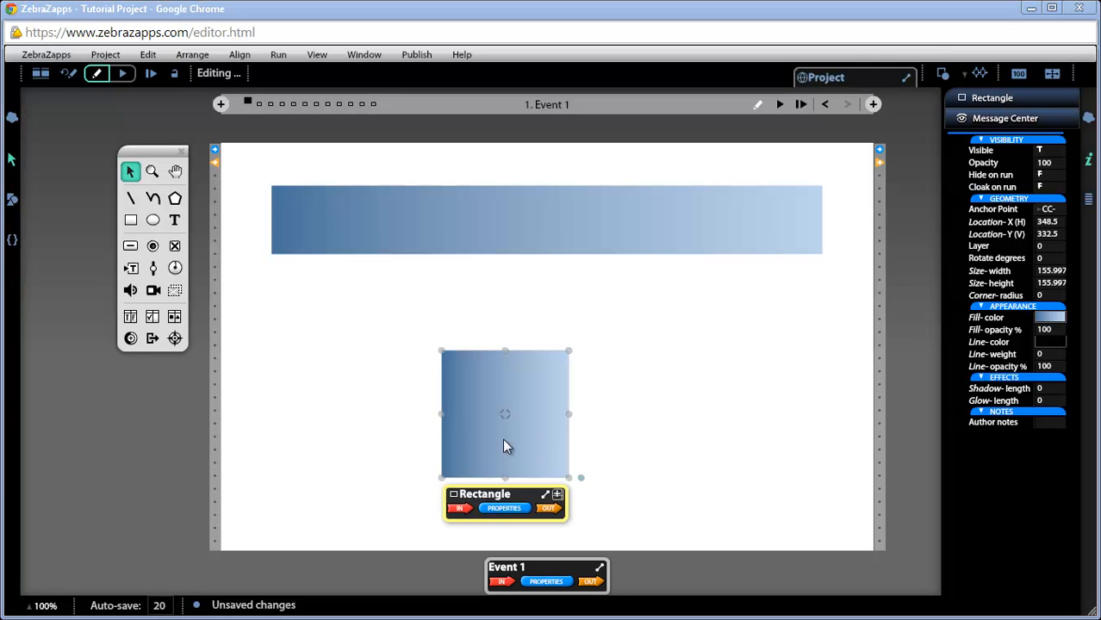
pyautogui.click(304, 398)
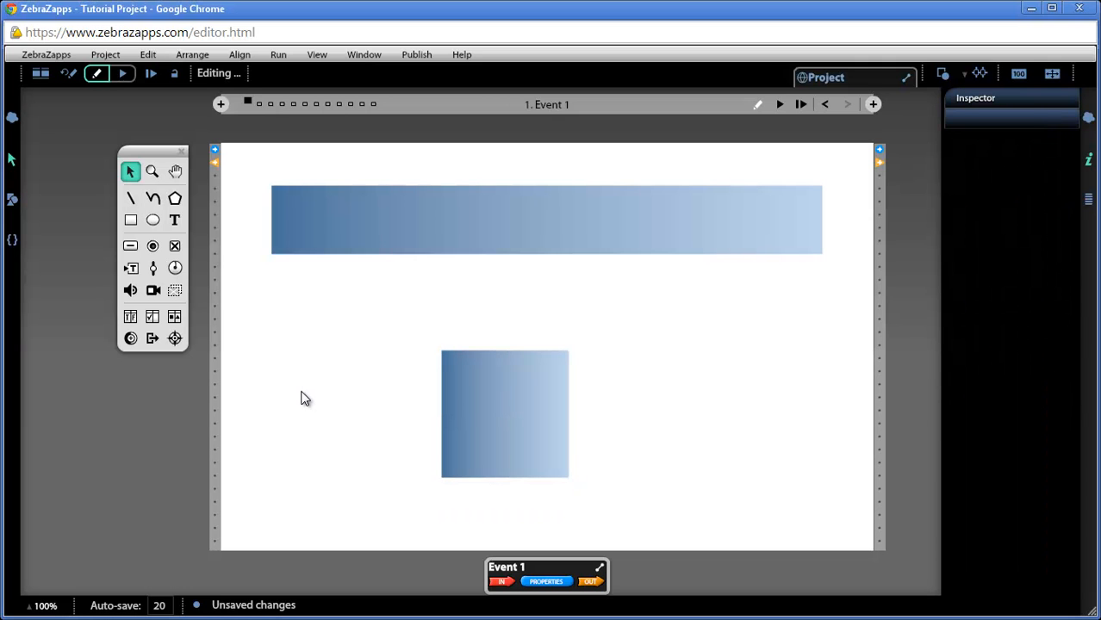
# Step: Delete the square below the wide rectangle
pyautogui.click(459, 403)
pyautogui.press('space')
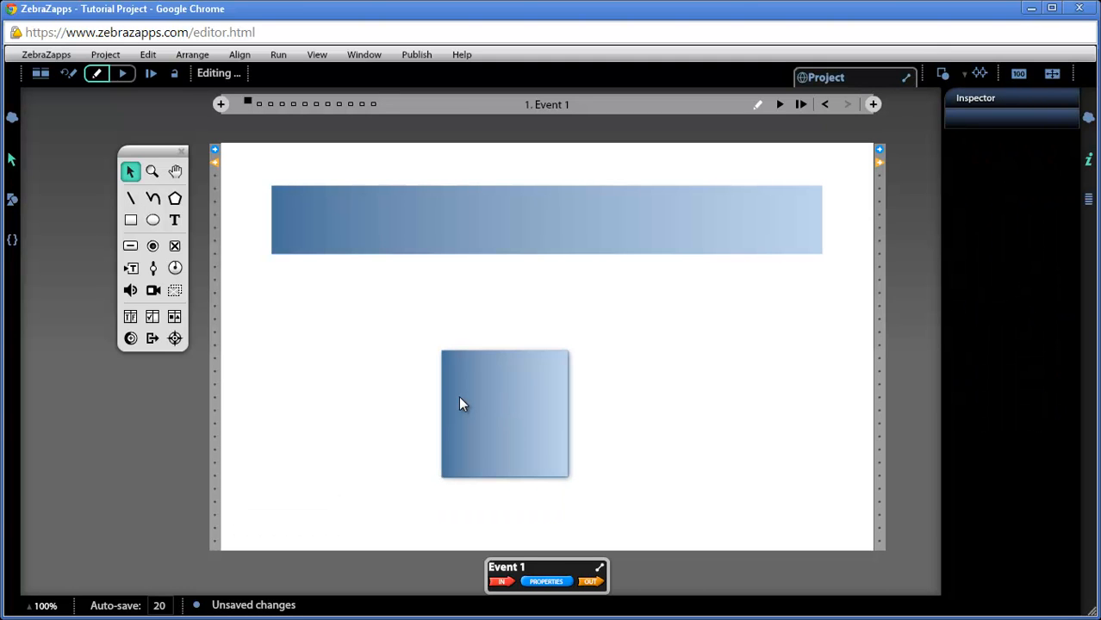
pyautogui.click(460, 403)
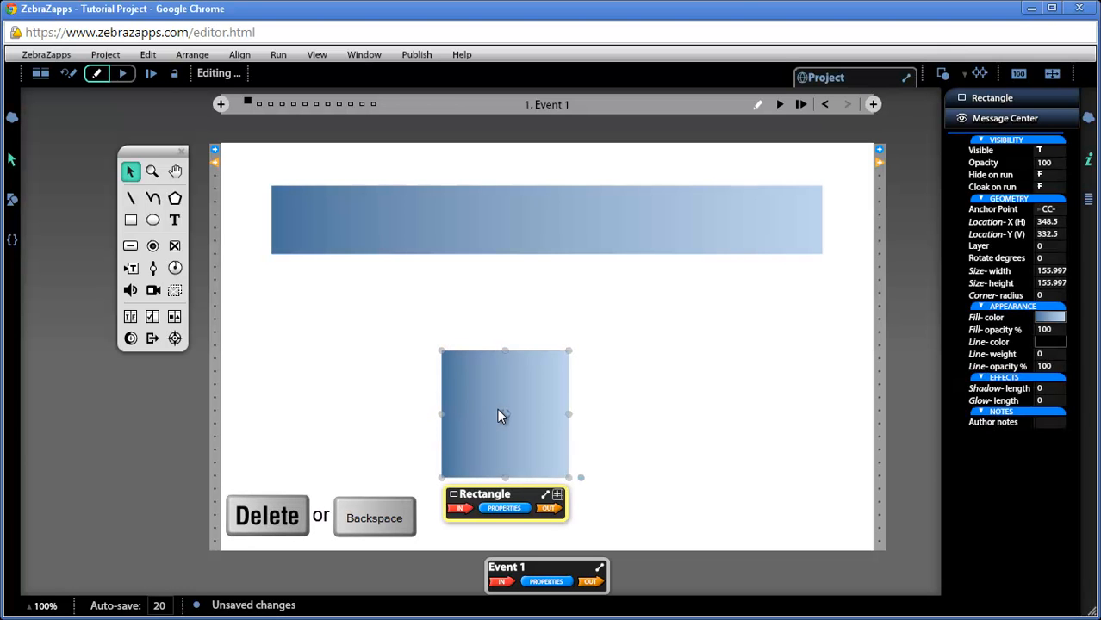
pyautogui.press('Delete')
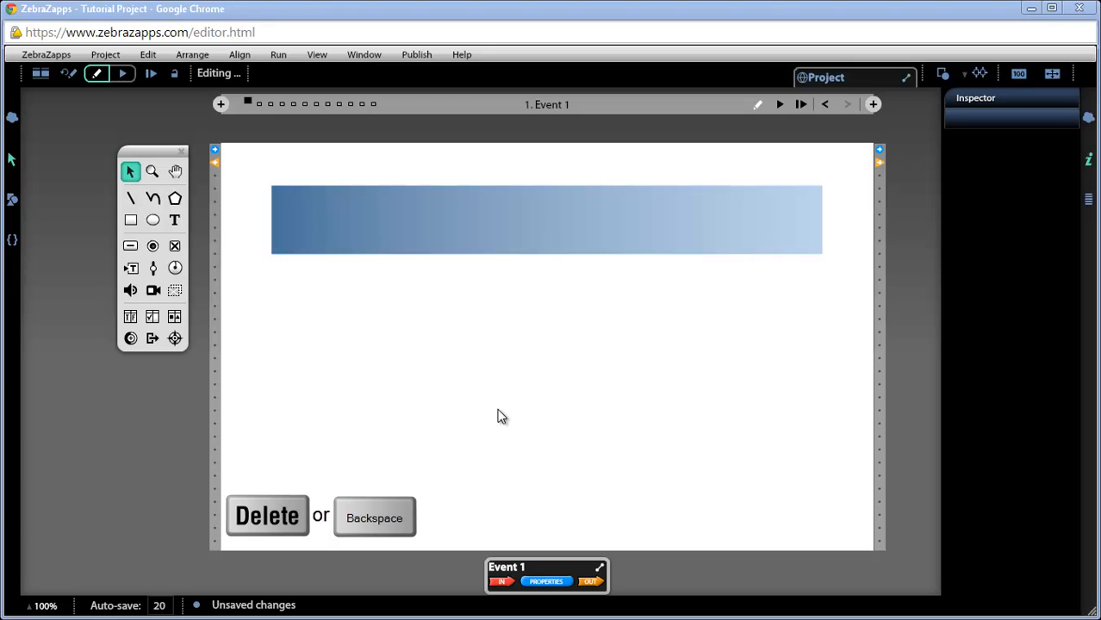
# Step: Make the wide rectangle taller and wider, then scale it proportionally to about 677 by 196
pyautogui.click(517, 226)
pyautogui.moveTo(548, 254); pyautogui.dragTo(551, 350)
pyautogui.moveTo(273, 269); pyautogui.dragTo(249, 271)
pyautogui.press('shift')
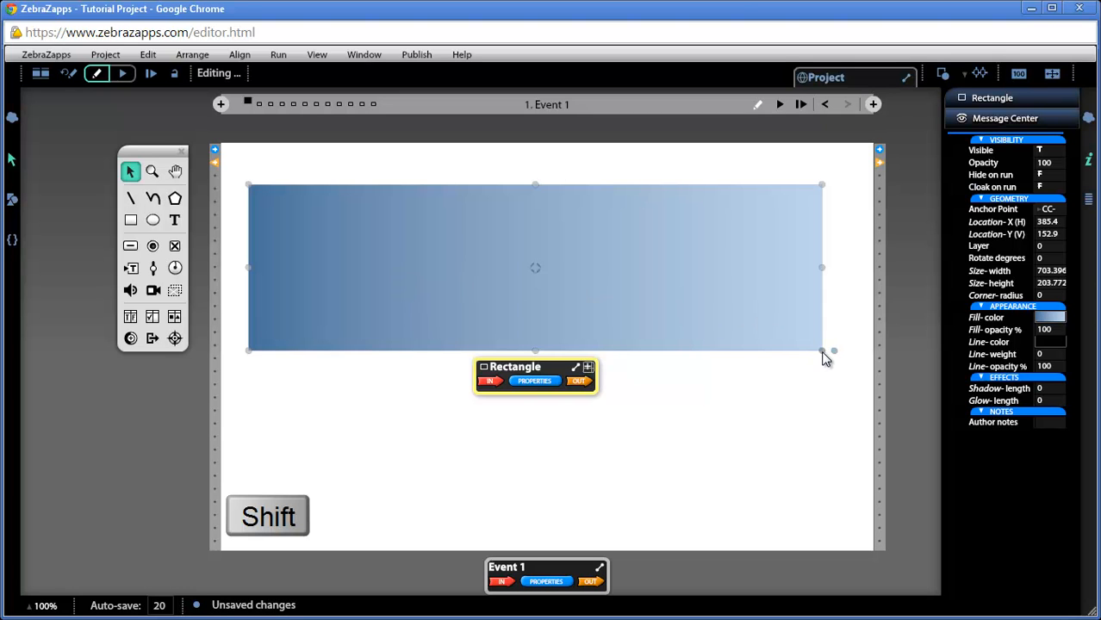
pyautogui.moveTo(823, 354); pyautogui.dragTo(795, 377)
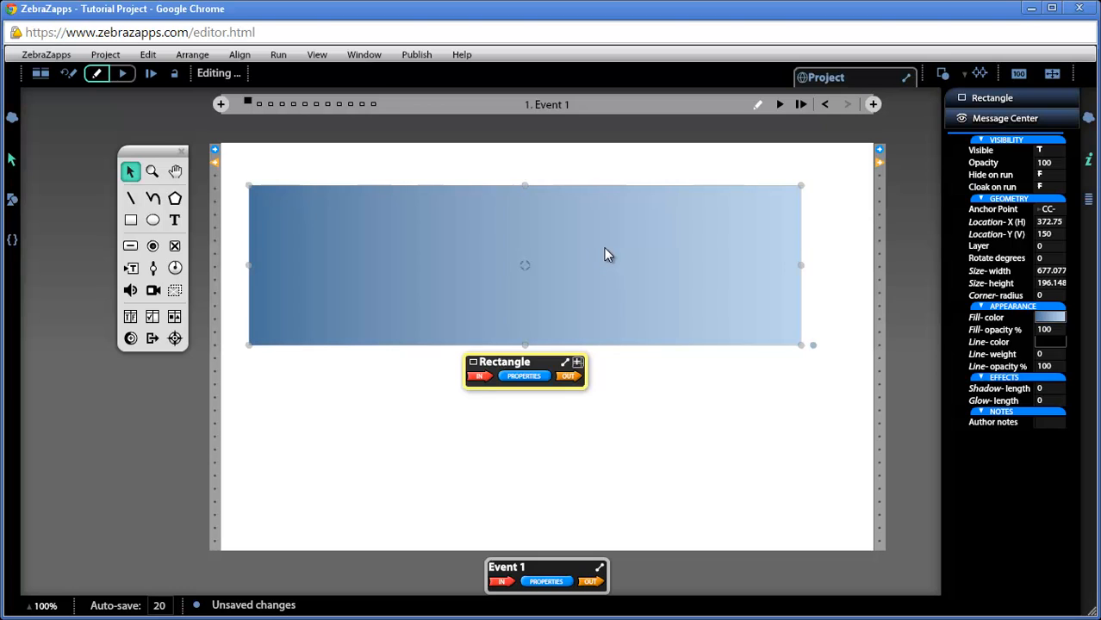
# Step: Move the rectangle near the canvas center, at about X 389, Y 230, and try rotating it
pyautogui.moveTo(454, 256); pyautogui.dragTo(465, 410)
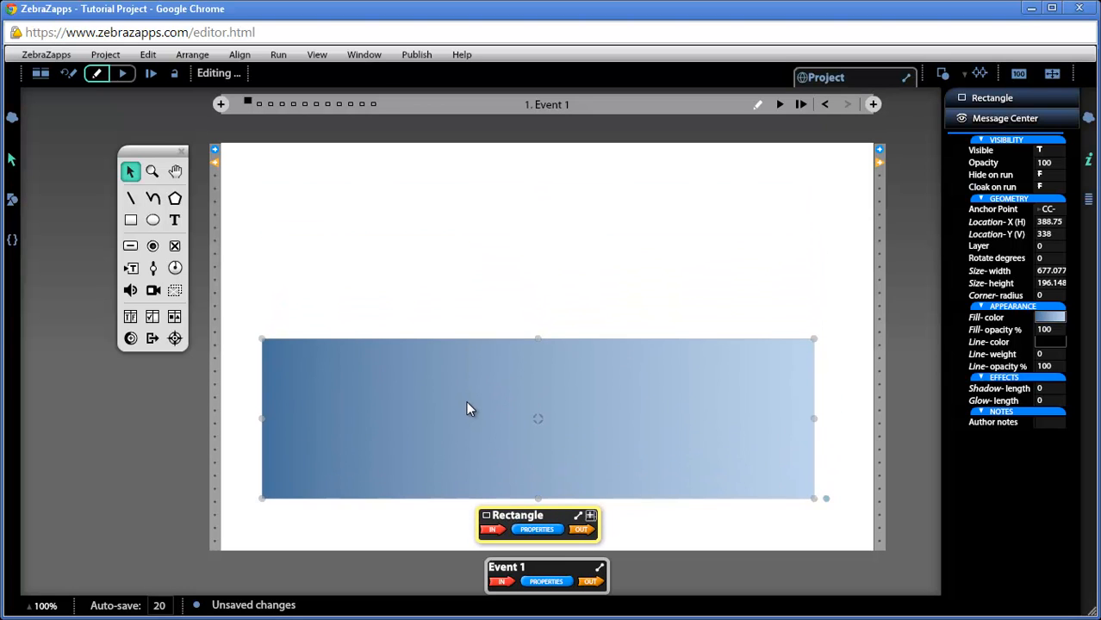
pyautogui.moveTo(439, 431); pyautogui.dragTo(437, 355)
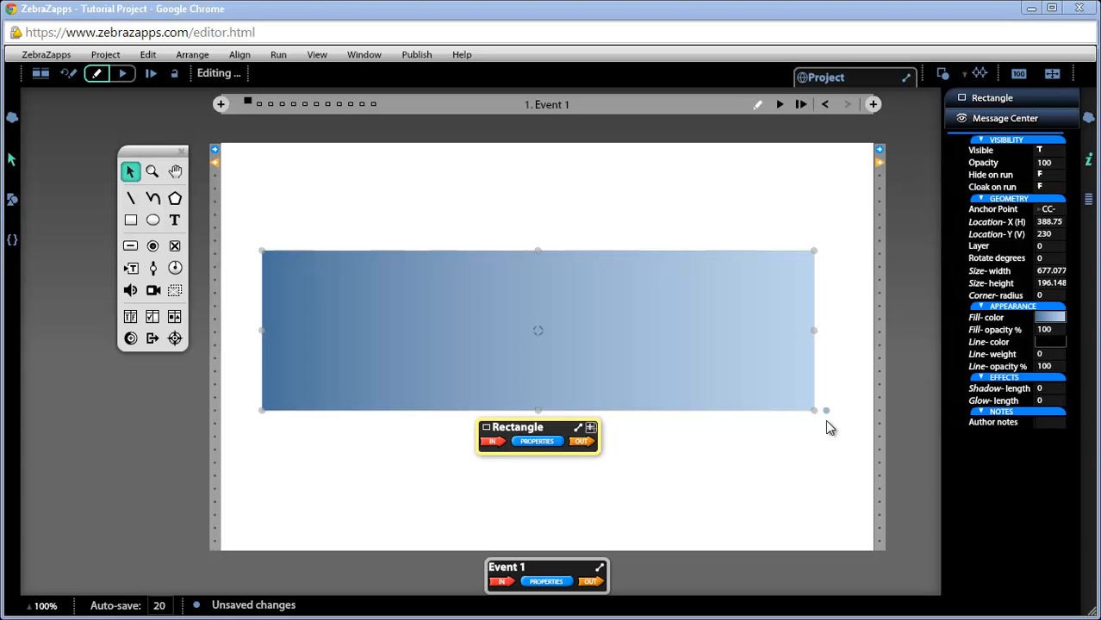
pyautogui.moveTo(826, 411); pyautogui.dragTo(800, 425)
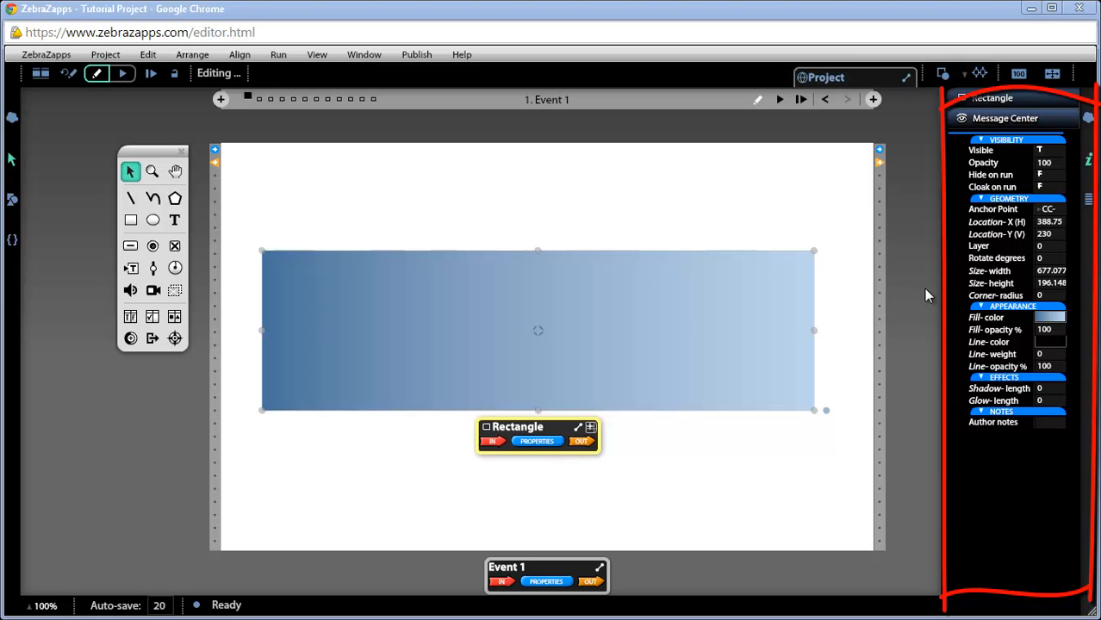
# Step: Hide and reshow the Property Inspector, and set the rectangle's line weight to 5
pyautogui.click(1090, 164)
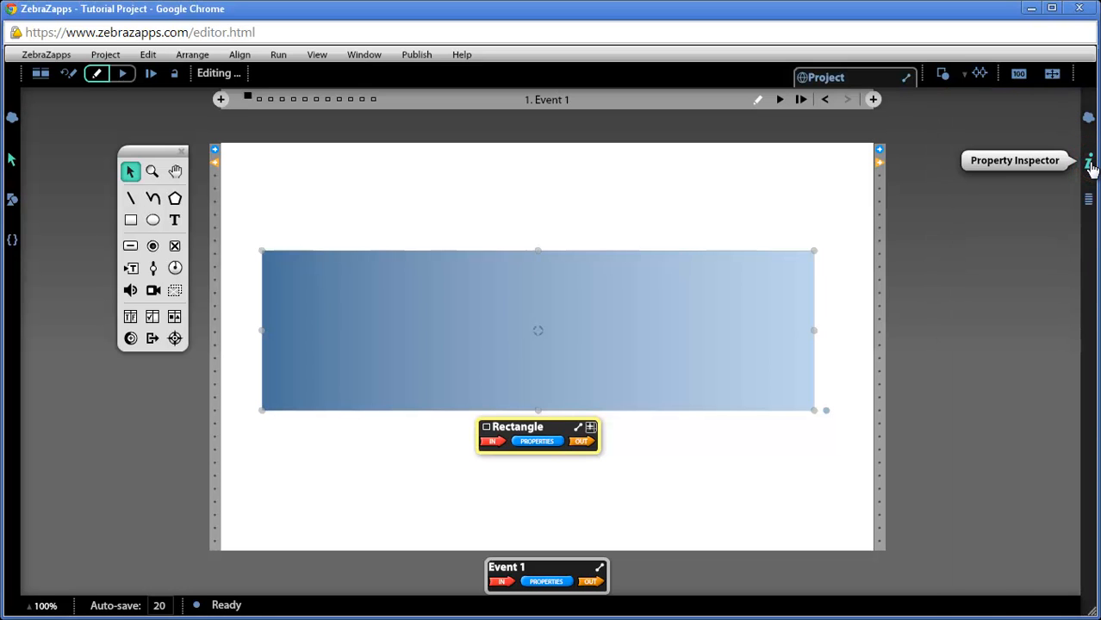
pyautogui.click(1091, 164)
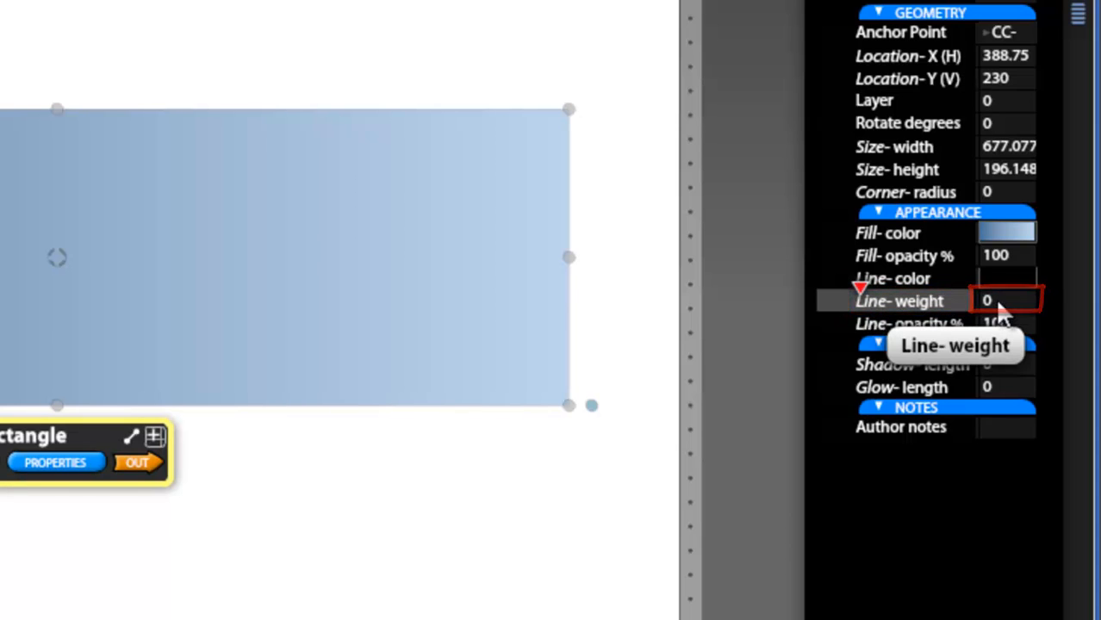
pyautogui.click(997, 301)
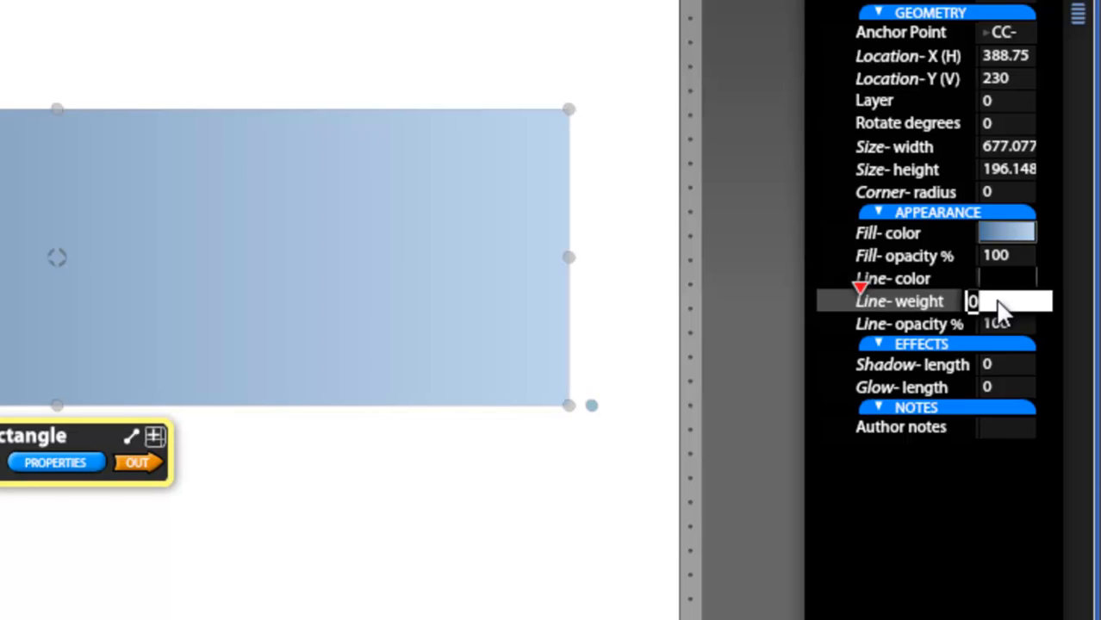
pyautogui.write('5')
pyautogui.press('Return')
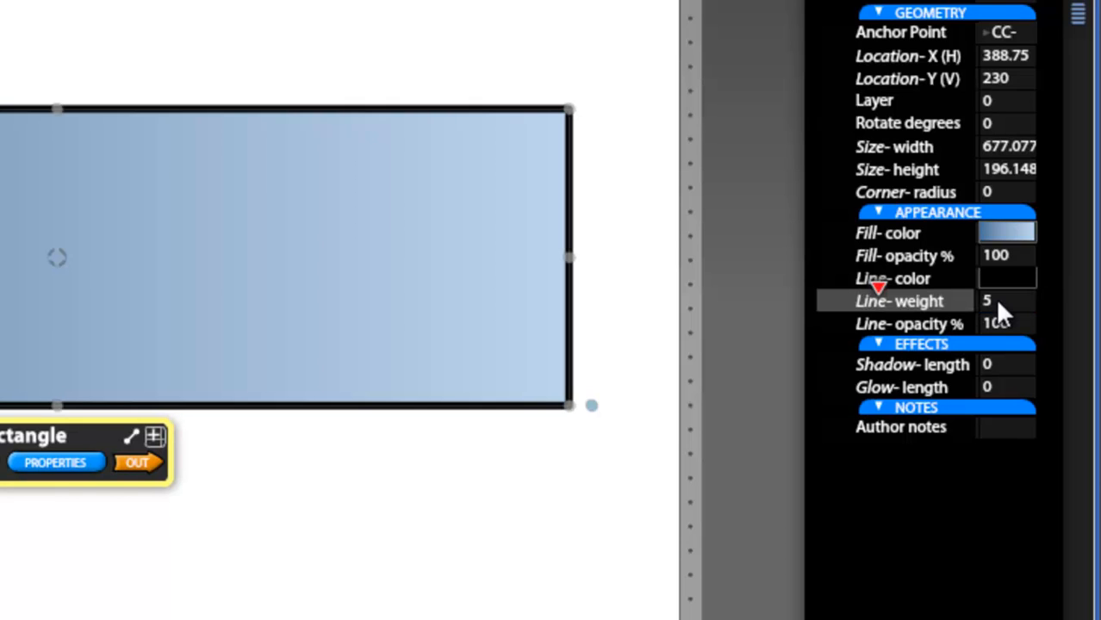
# Step: Give the rectangle a gradient fill running from green 00FF00 to yellow FEE706
pyautogui.click(1006, 234)
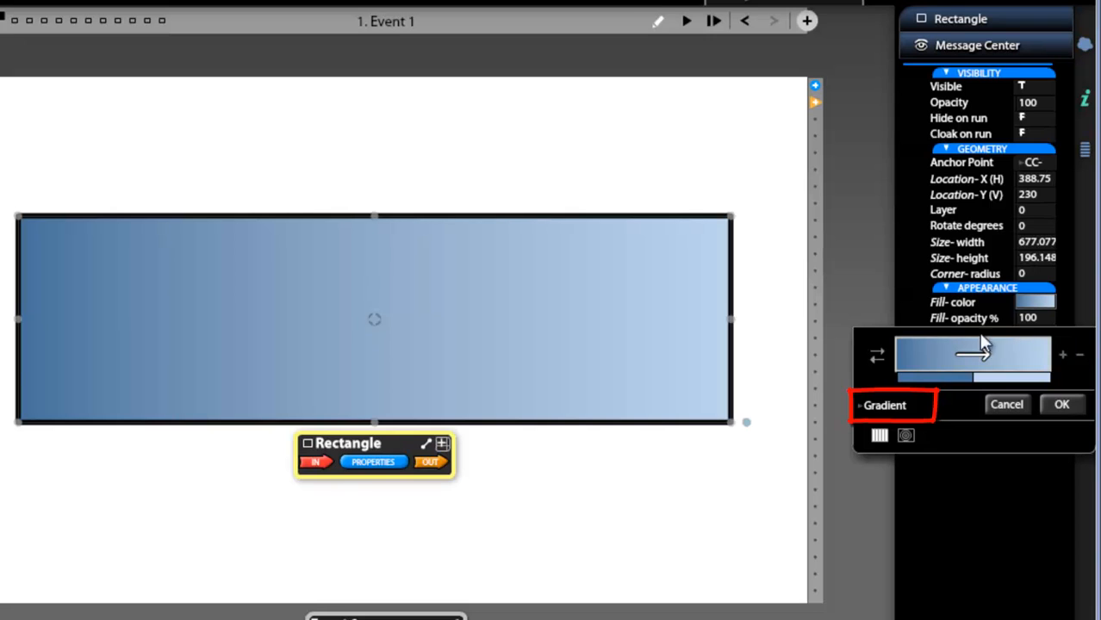
pyautogui.click(888, 406)
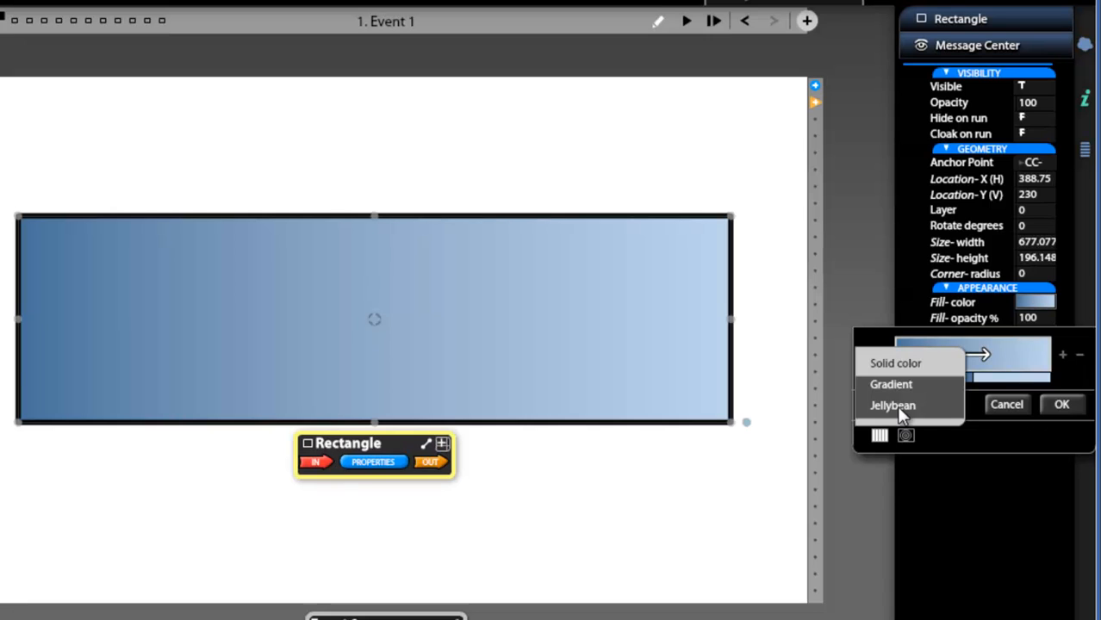
pyautogui.click(901, 388)
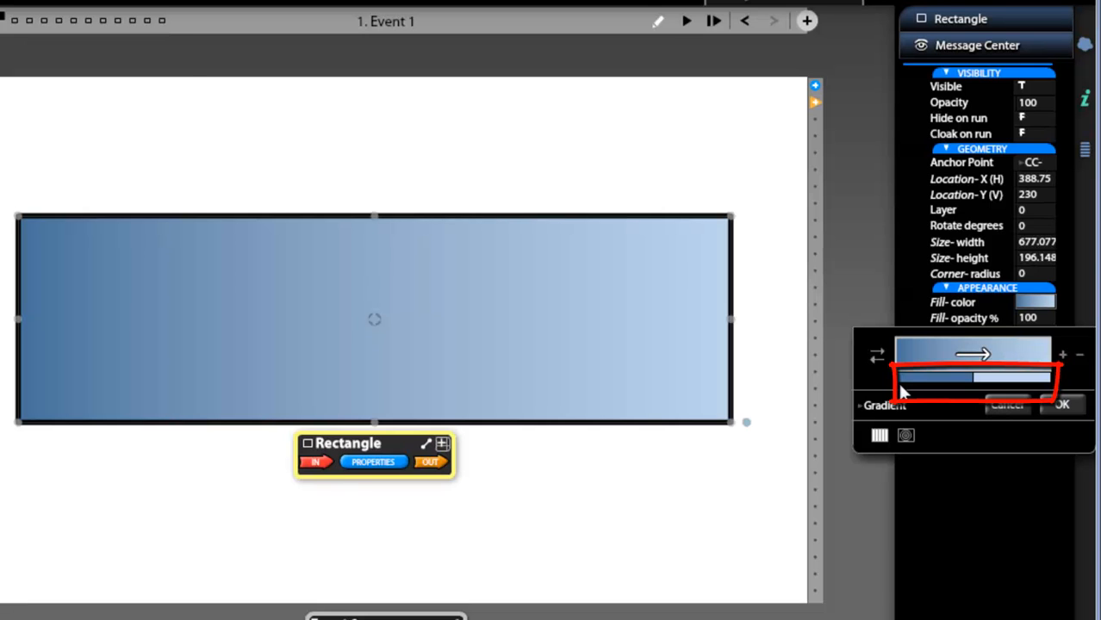
pyautogui.click(925, 380)
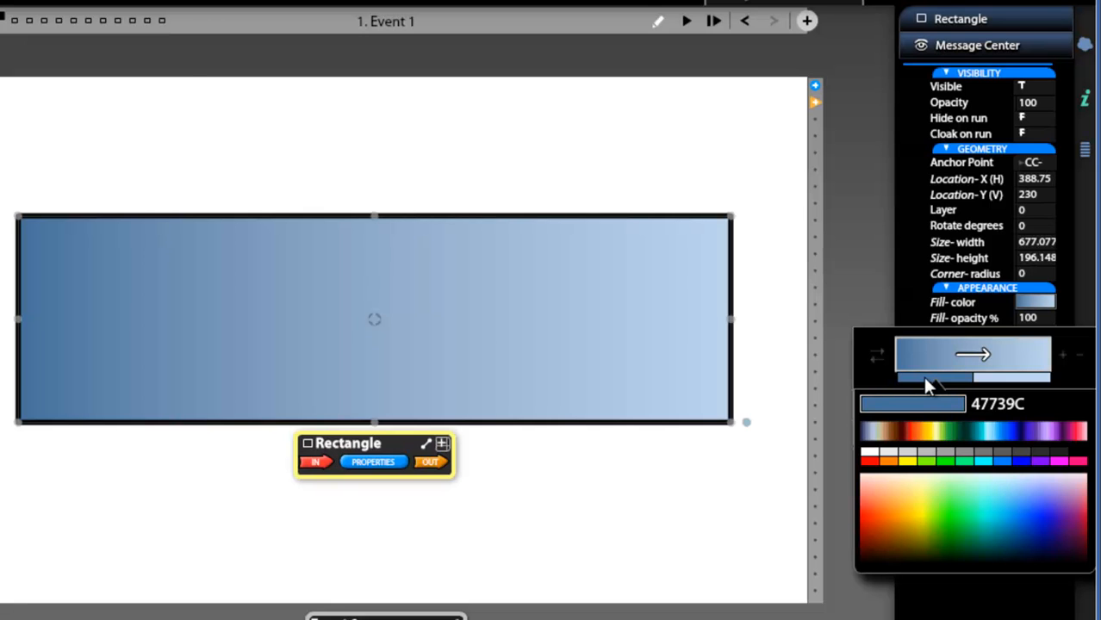
pyautogui.moveTo(933, 428); pyautogui.dragTo(946, 457)
pyautogui.click(949, 462)
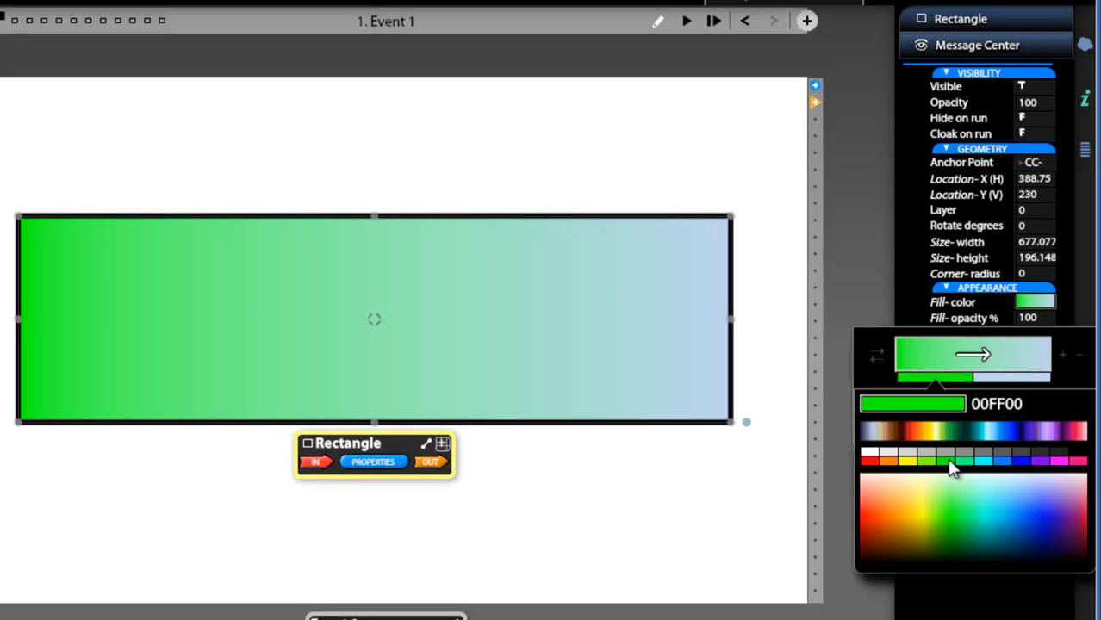
pyautogui.click(1019, 379)
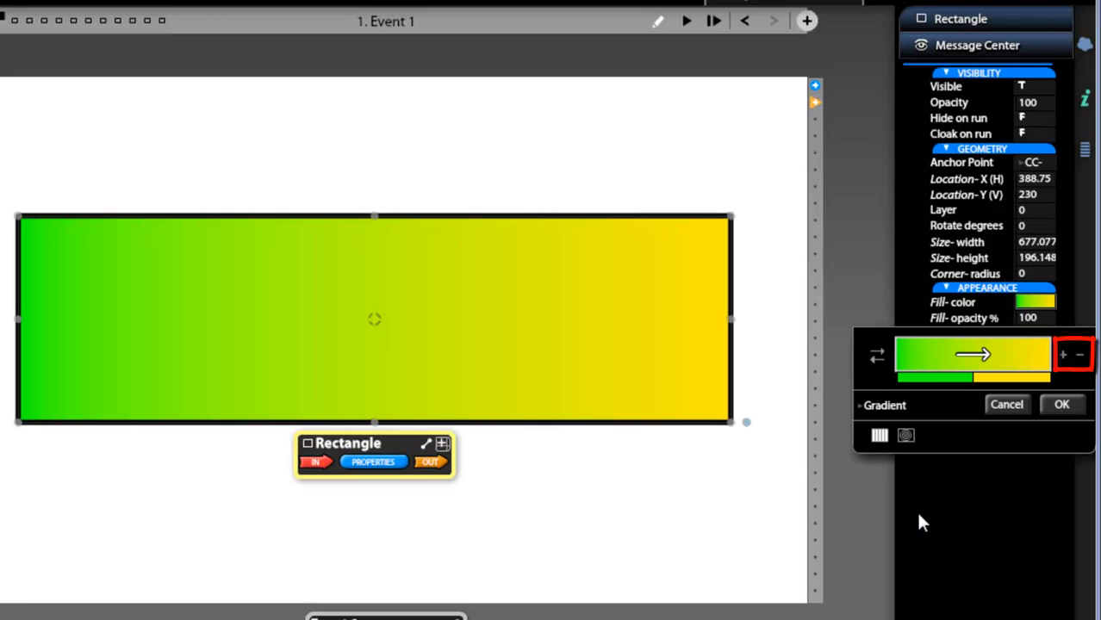
# Step: Add a third color stop to the rectangle's gradient and make the last stop red
pyautogui.click(1065, 358)
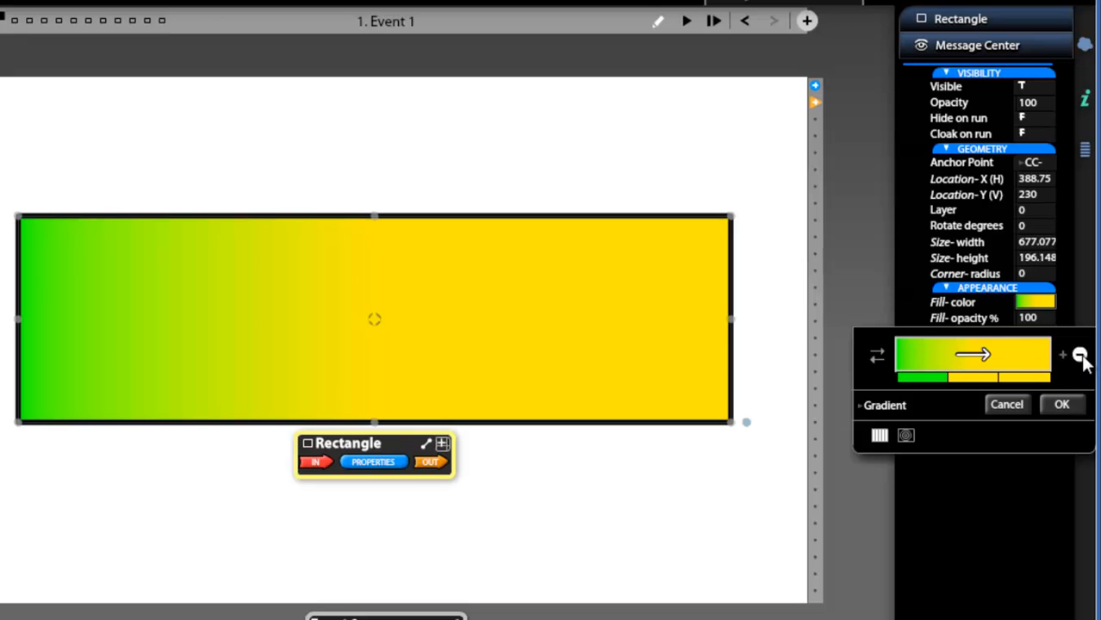
pyautogui.click(1079, 354)
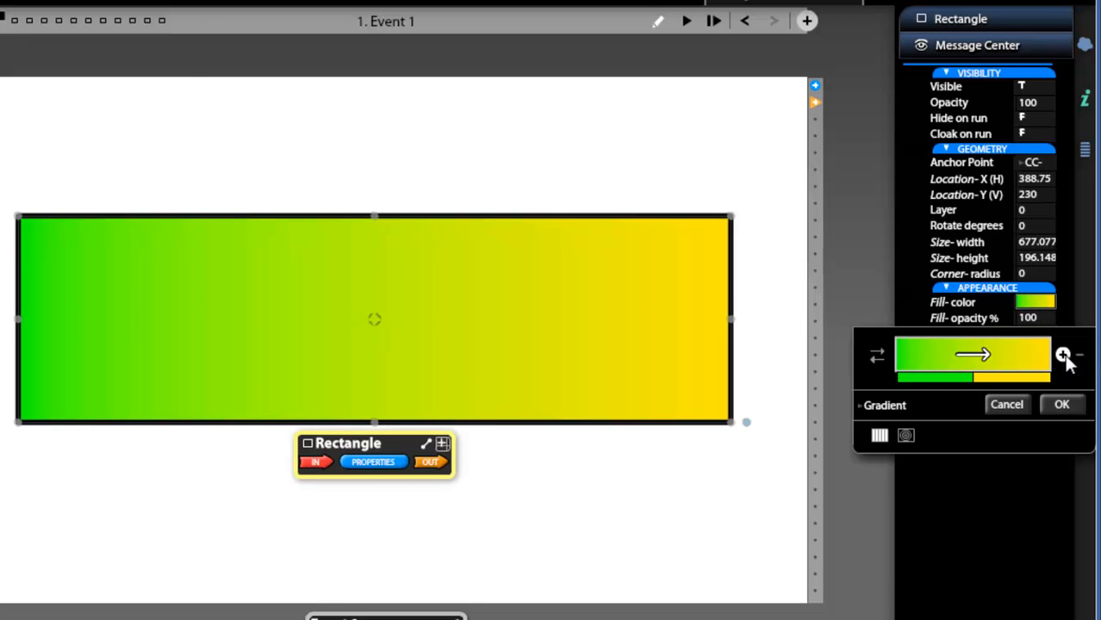
pyautogui.click(1065, 357)
pyautogui.click(1037, 379)
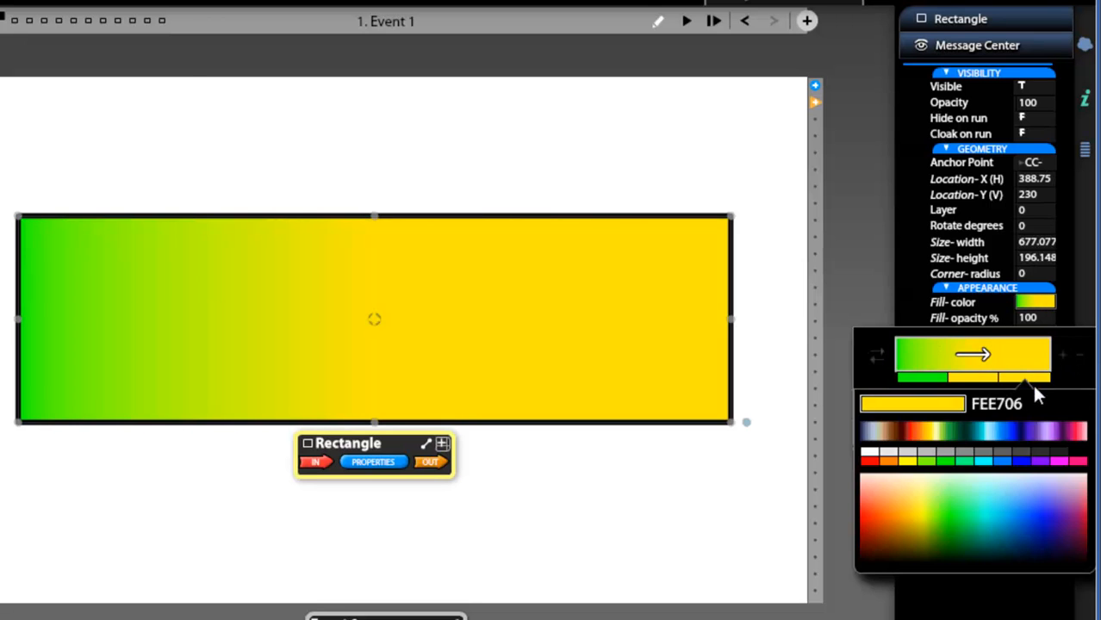
pyautogui.click(869, 463)
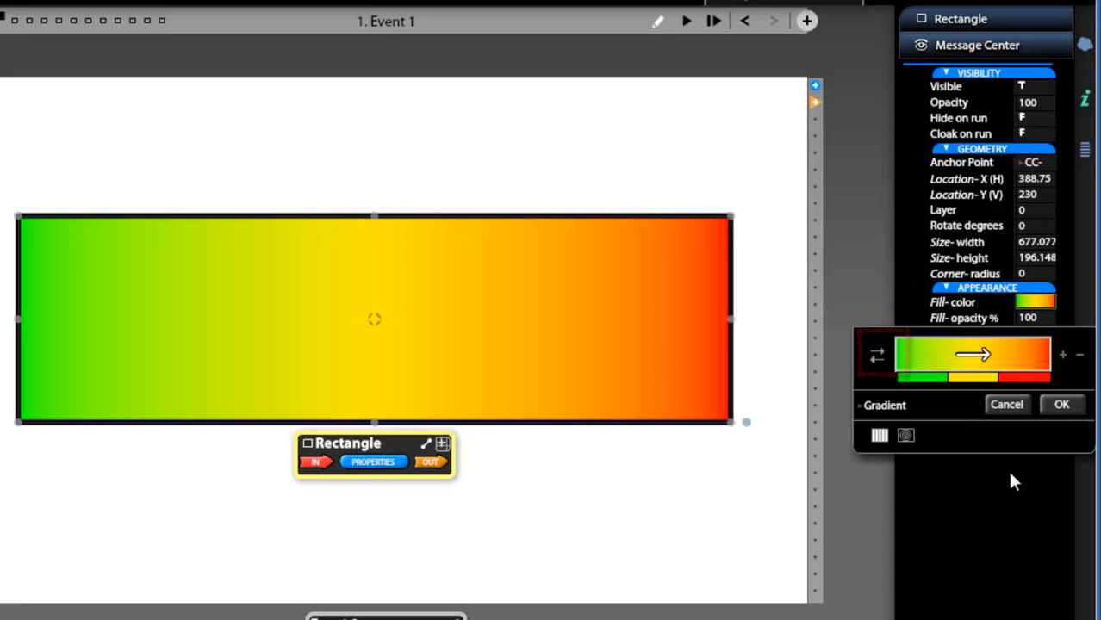
# Step: Reverse the gradient's colors, angle it diagonally toward the upper right, and compare the radial style before returning to linear
pyautogui.click(877, 360)
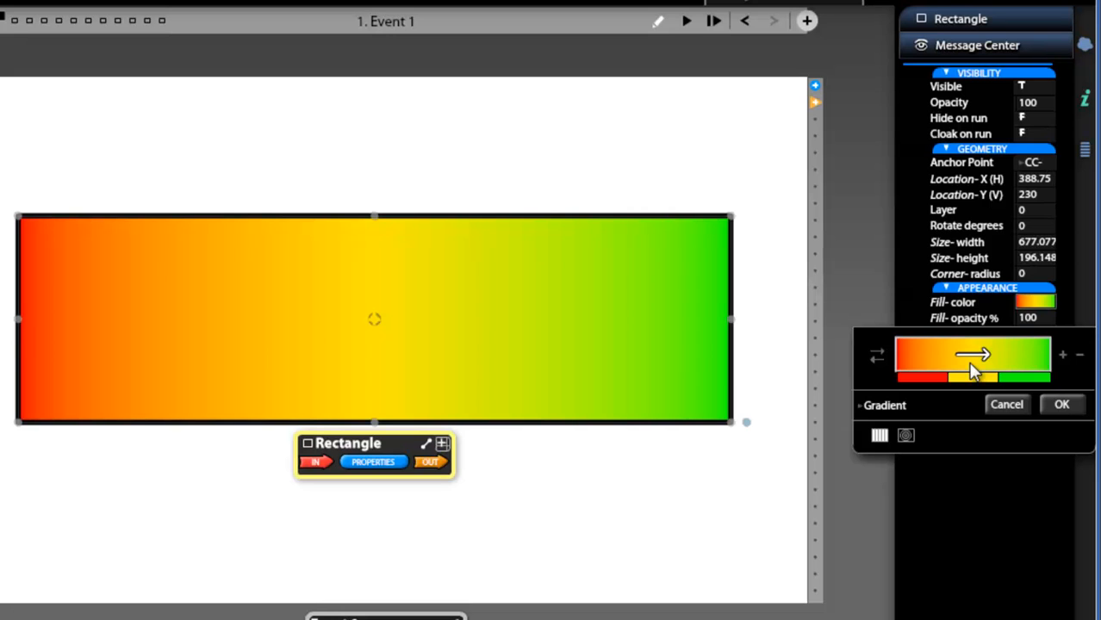
pyautogui.moveTo(973, 369)
pyautogui.mouseDown()
pyautogui.moveTo(990, 352)
pyautogui.moveTo(971, 355)
pyautogui.mouseUp()
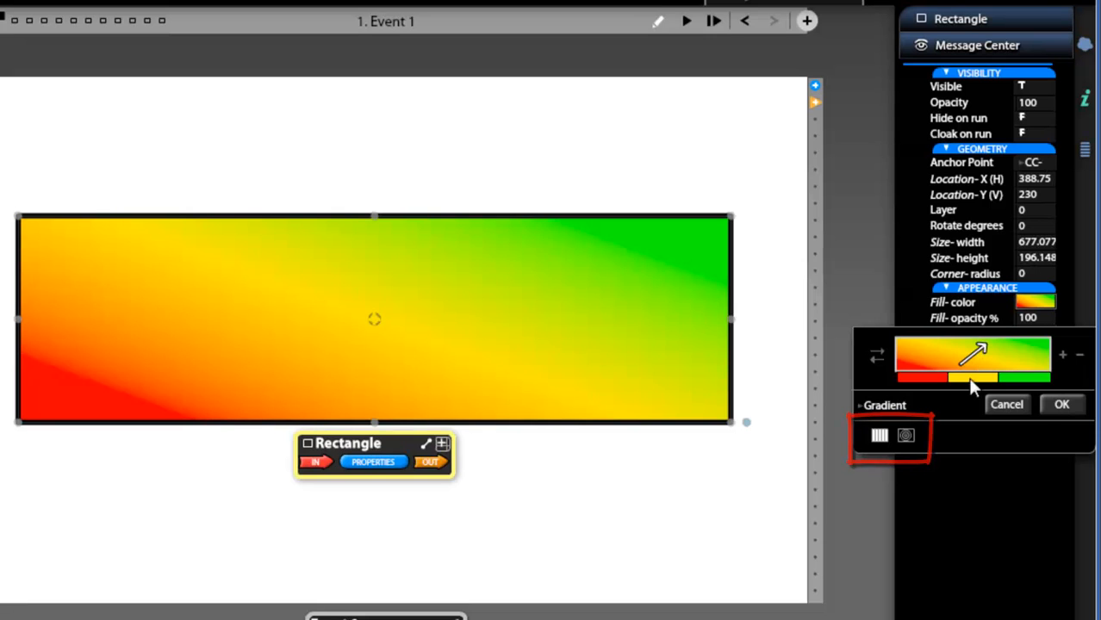
pyautogui.click(905, 437)
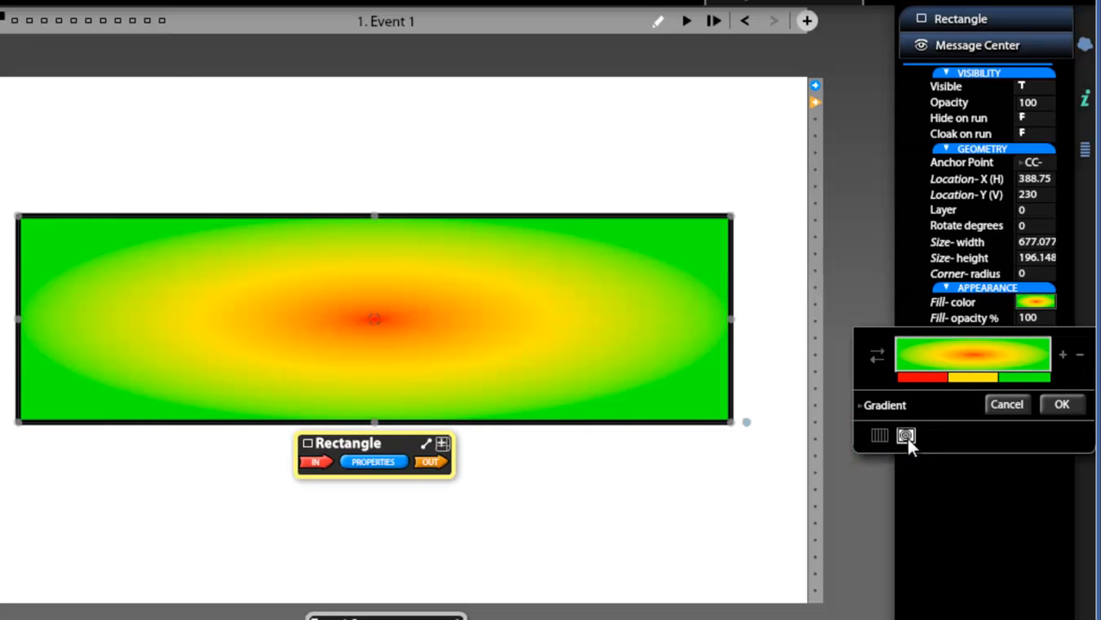
pyautogui.click(880, 436)
pyautogui.click(904, 435)
pyautogui.click(881, 435)
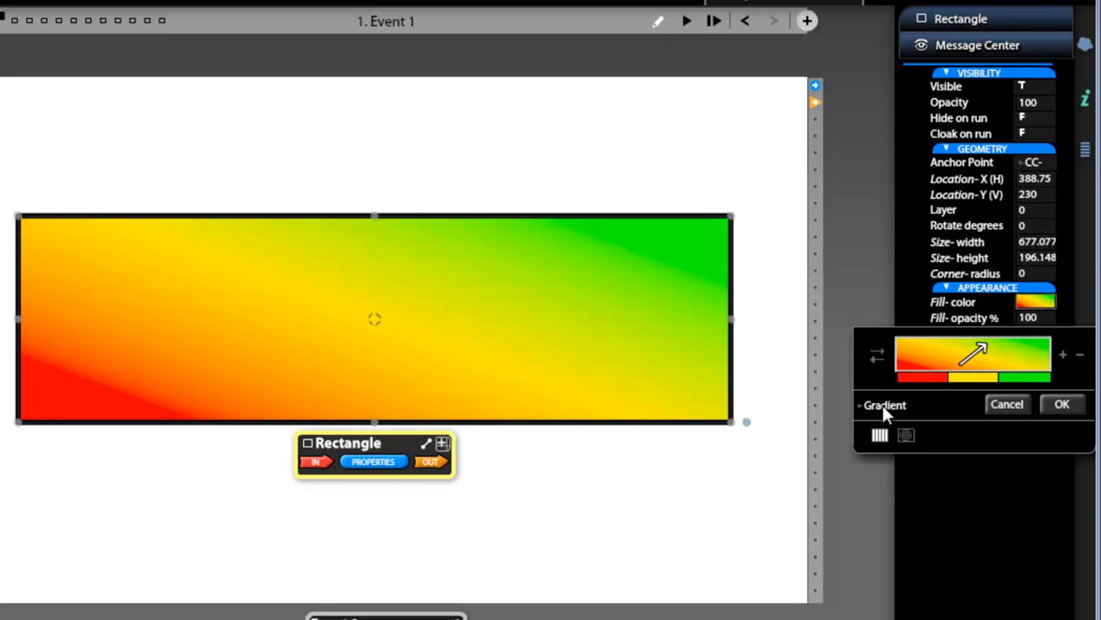
# Step: Switch the rectangle's fill to a solid color and pick a medium green
pyautogui.click(883, 406)
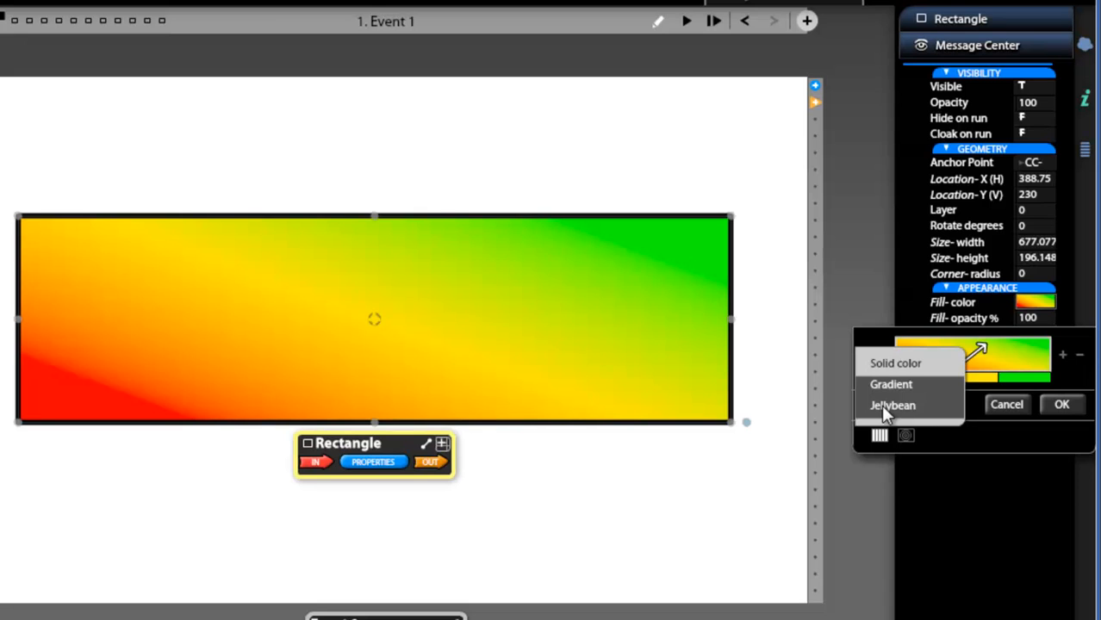
pyautogui.click(882, 360)
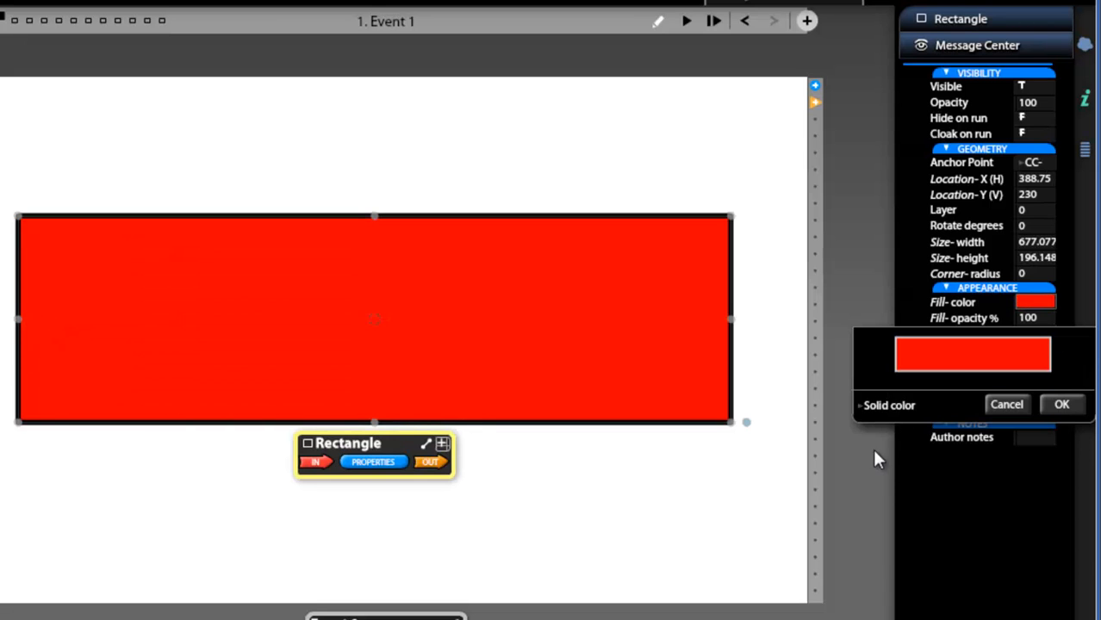
pyautogui.click(958, 360)
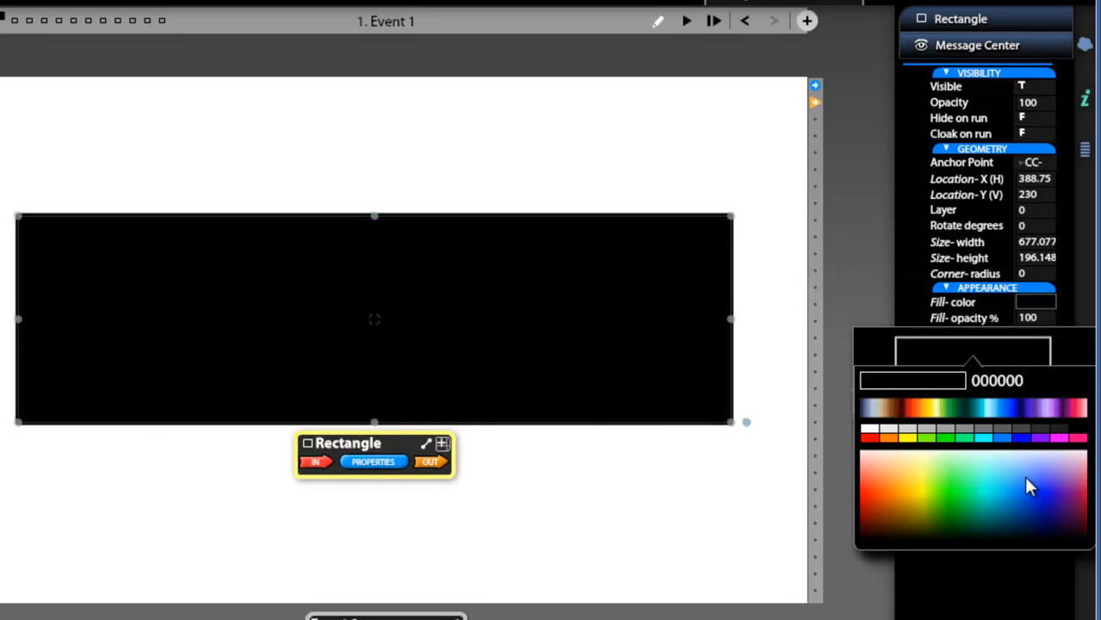
pyautogui.click(949, 504)
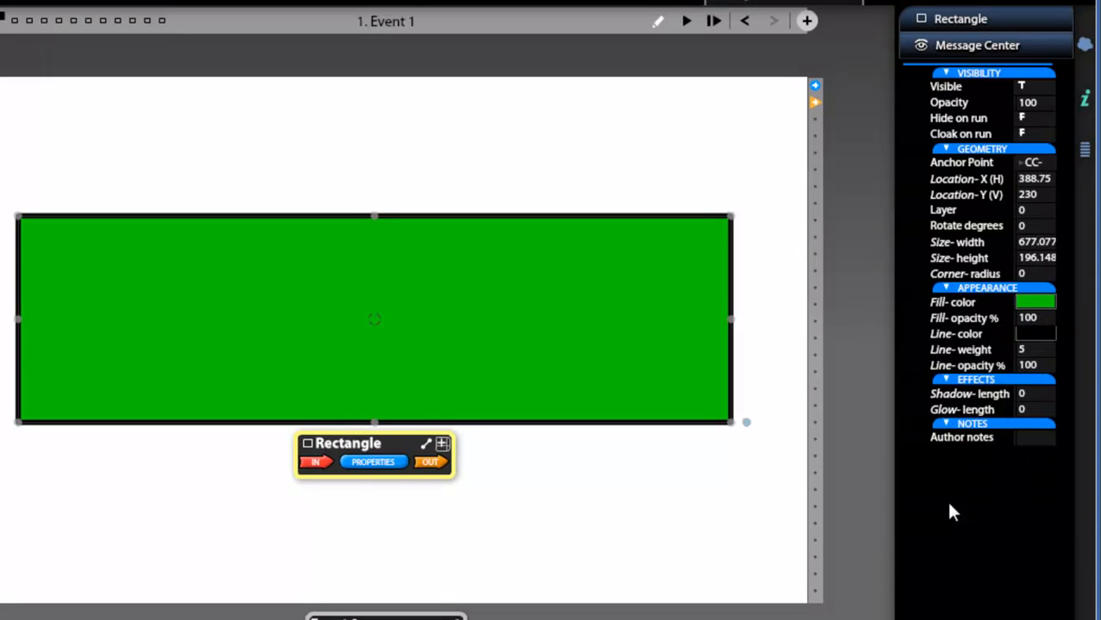
# Step: Give the rectangle a shadow length of 15 and move it up to about X 395, Y 120
pyautogui.moveTo(1033, 301)
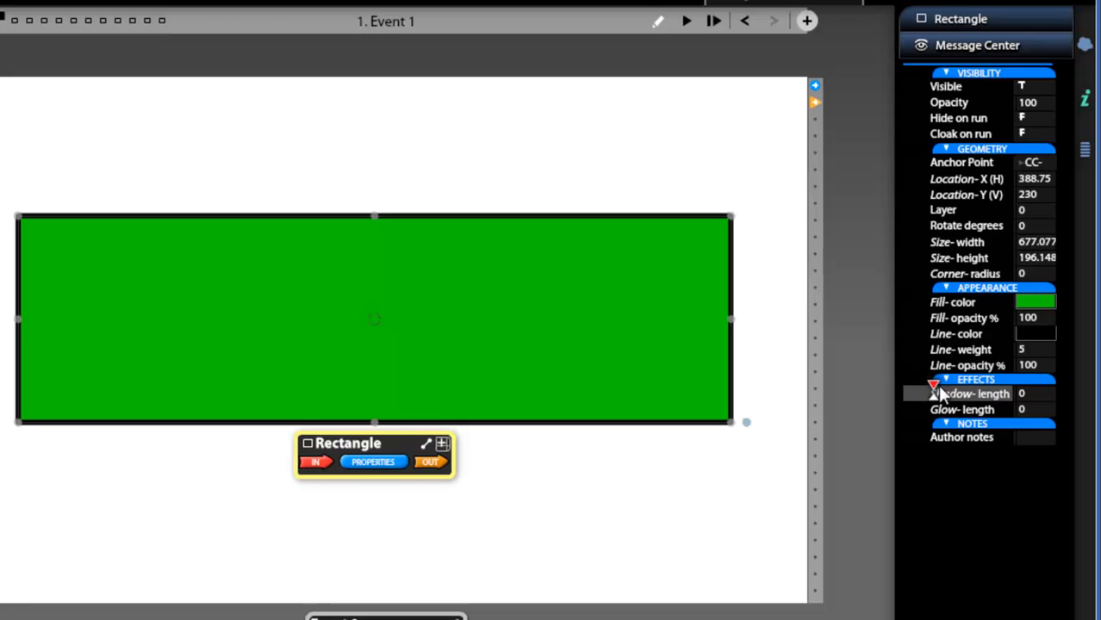
pyautogui.moveTo(936, 392); pyautogui.dragTo(1001, 388)
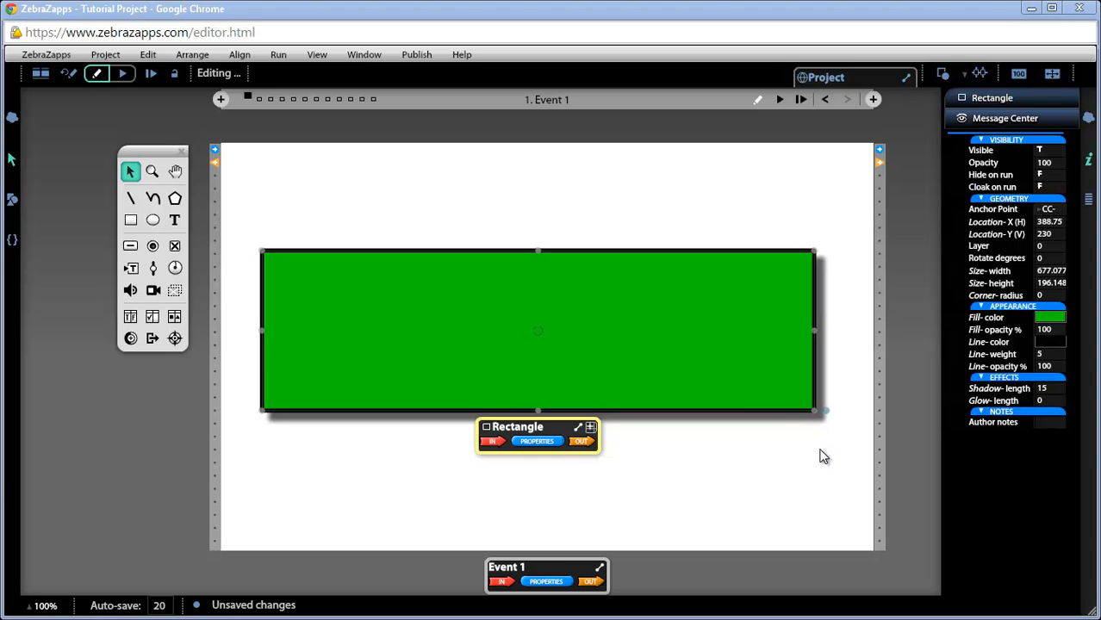
pyautogui.moveTo(702, 359); pyautogui.dragTo(707, 271)
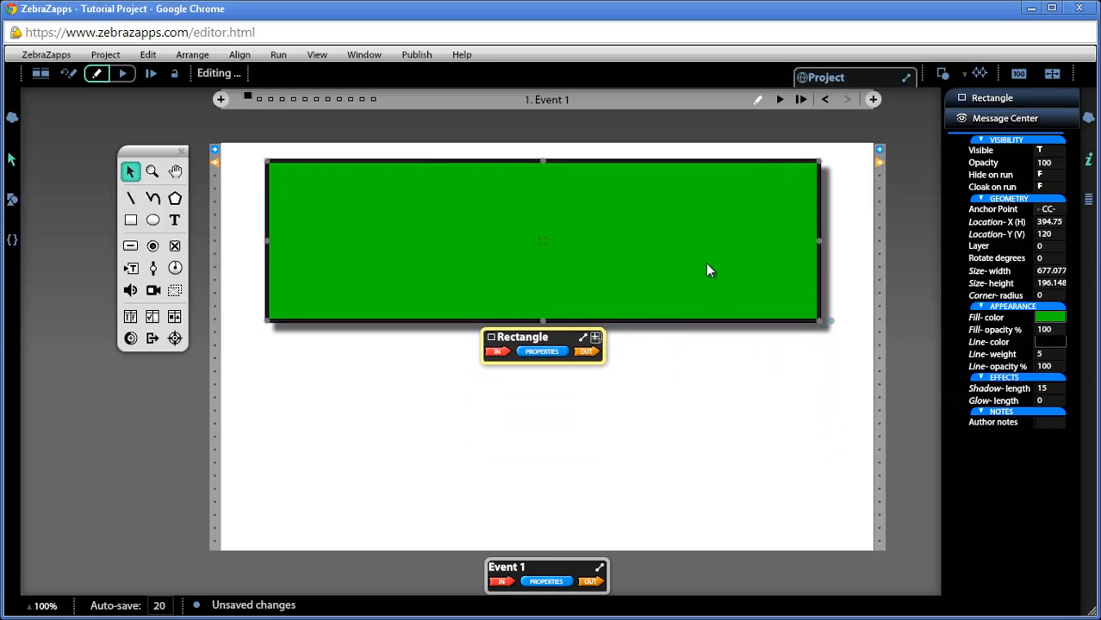
# Step: Draw an oval about 177 by 180 below the rectangle and a horizontal line about 326 long beside it
pyautogui.click(153, 220)
pyautogui.moveTo(313, 356); pyautogui.dragTo(459, 508)
pyautogui.click(130, 198)
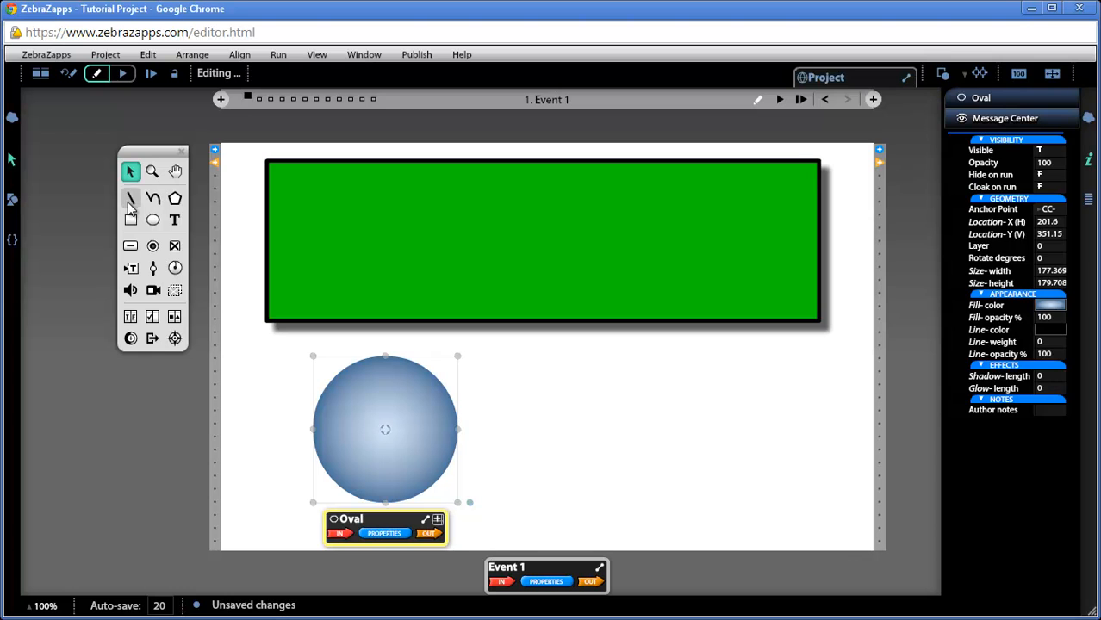
pyautogui.moveTo(541, 424); pyautogui.dragTo(807, 423)
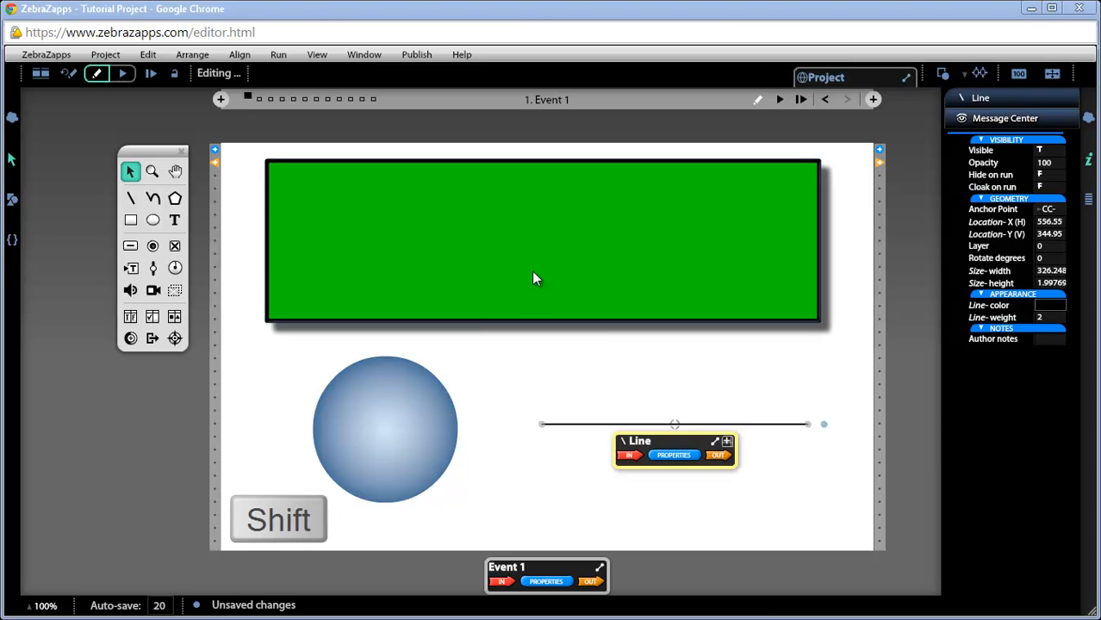
# Step: Select the rectangle, oval and line together and set their line weight to 3
pyautogui.keyDown('shift'); pyautogui.click(528, 247); pyautogui.keyUp('shift')
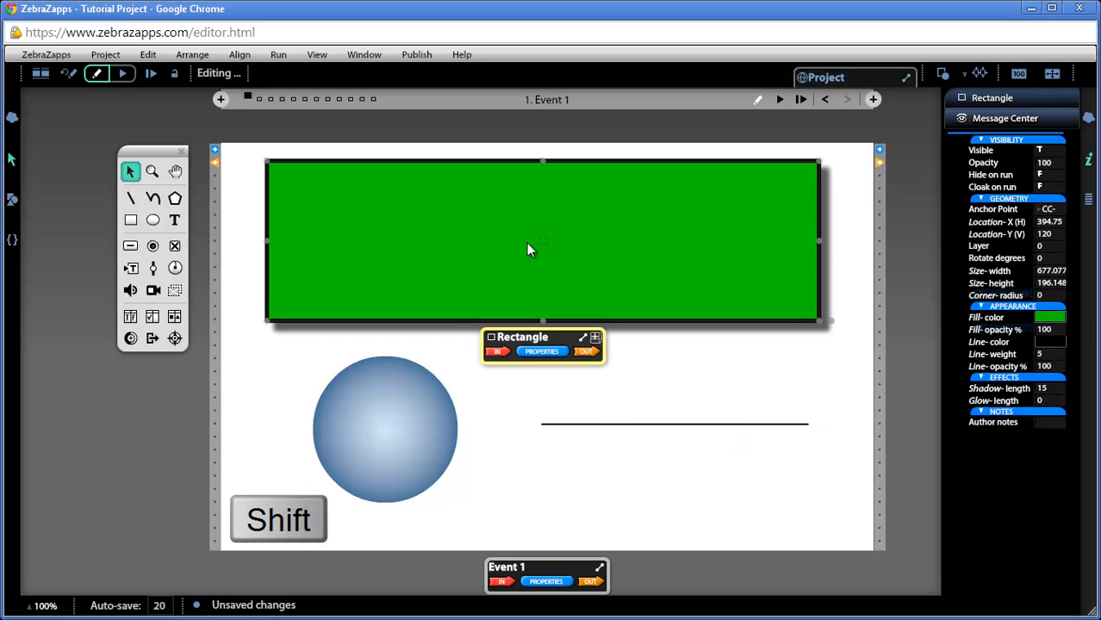
pyautogui.keyDown('shift'); pyautogui.click(403, 441); pyautogui.keyUp('shift')
pyautogui.keyDown('shift'); pyautogui.click(595, 424); pyautogui.keyUp('shift')
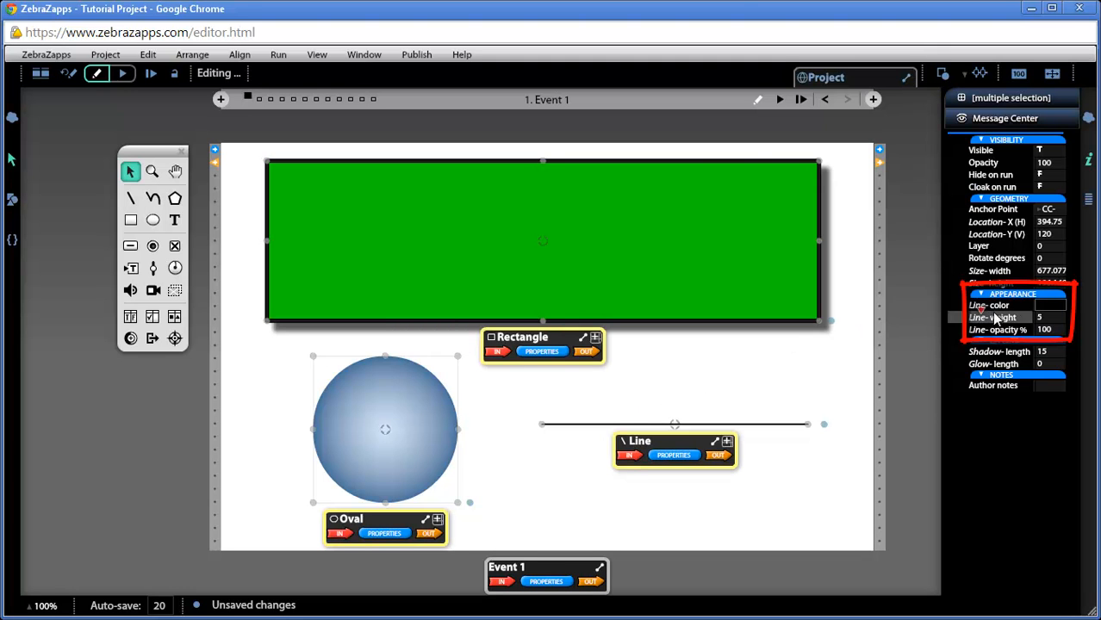
pyautogui.click(1049, 319)
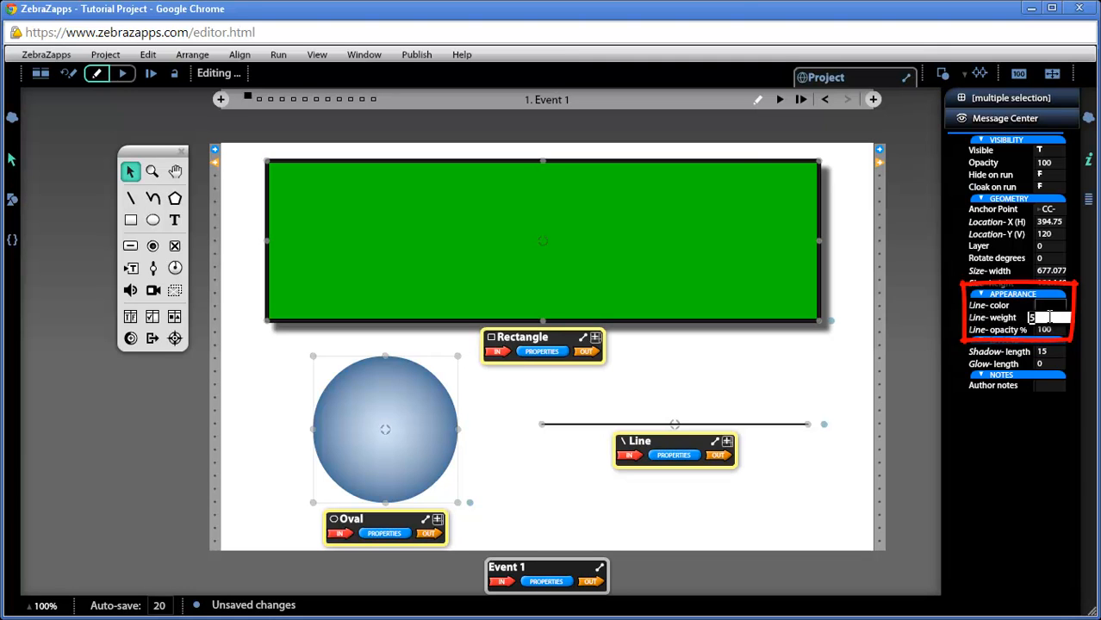
pyautogui.write('3')
pyautogui.press('Return')
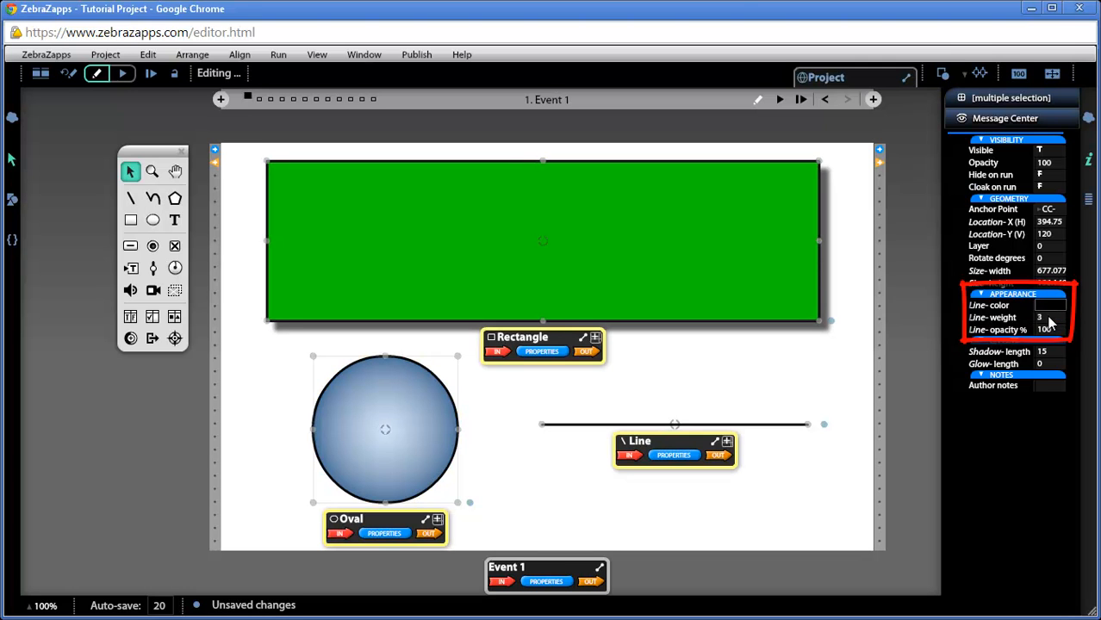
# Step: Change the line color of all three selected shapes to red and deselect them
pyautogui.click(1049, 307)
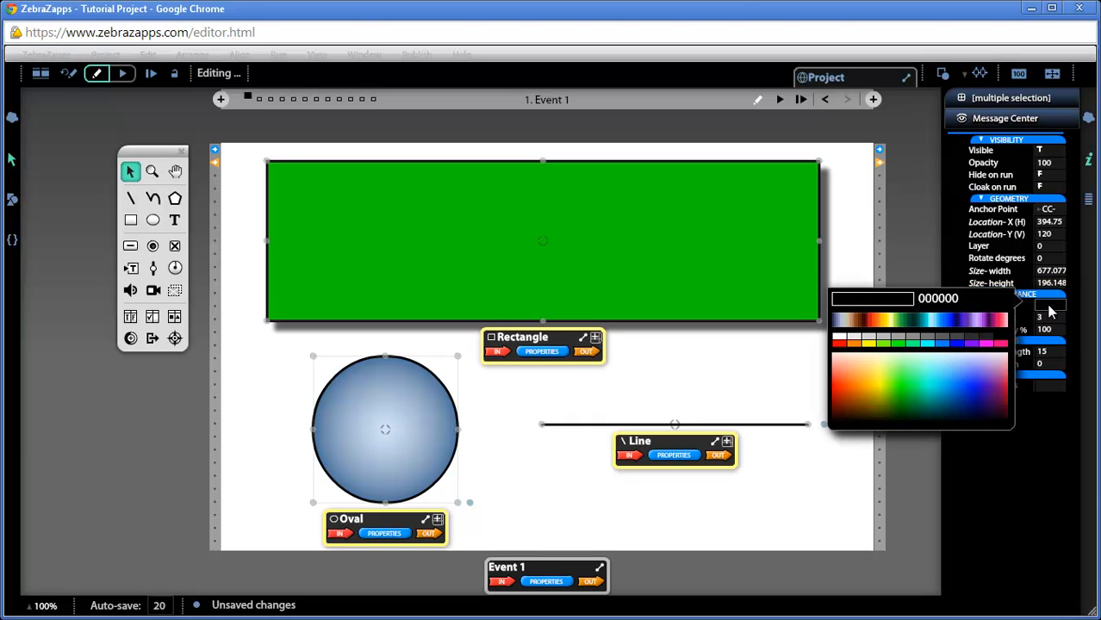
pyautogui.click(835, 392)
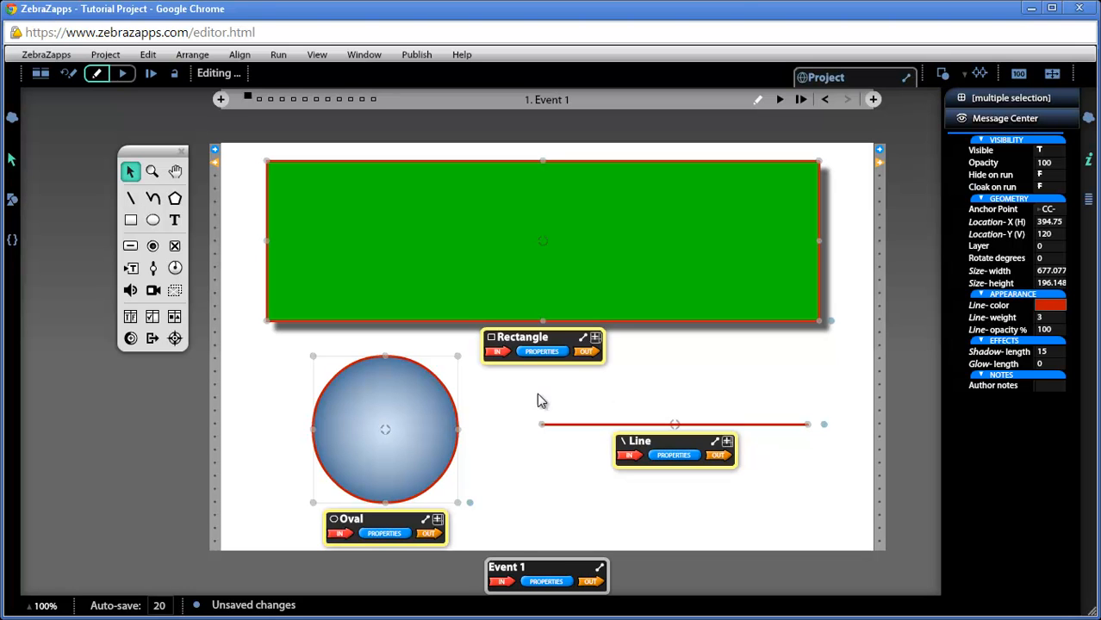
pyautogui.click(507, 415)
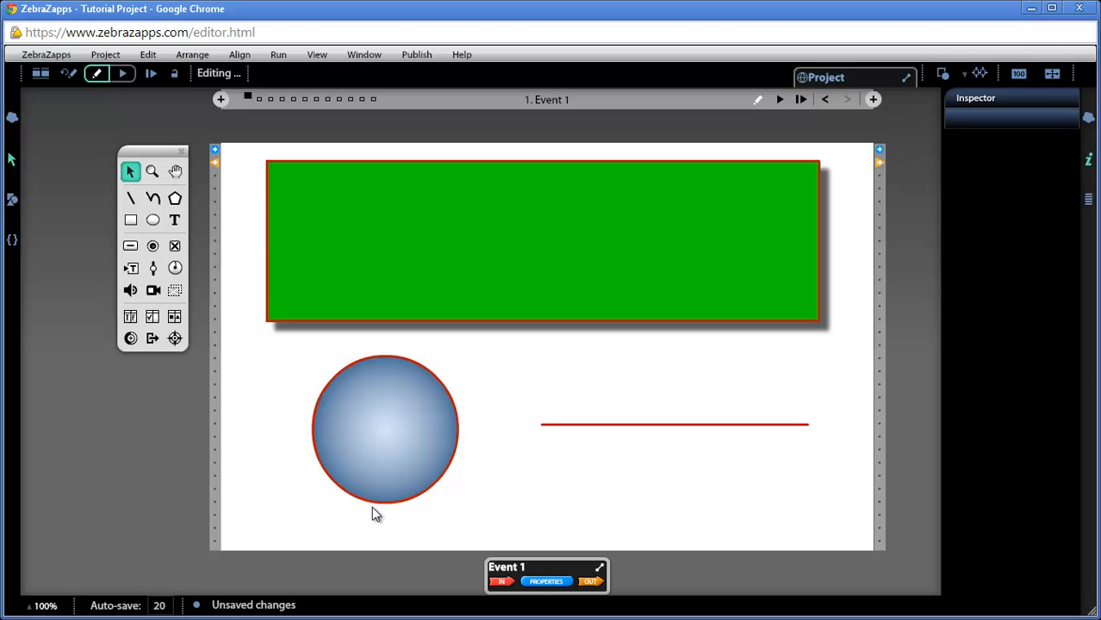
# Step: Duplicate the oval and place the copy at X 700, level with the original and over the line's right end
pyautogui.press('alt')
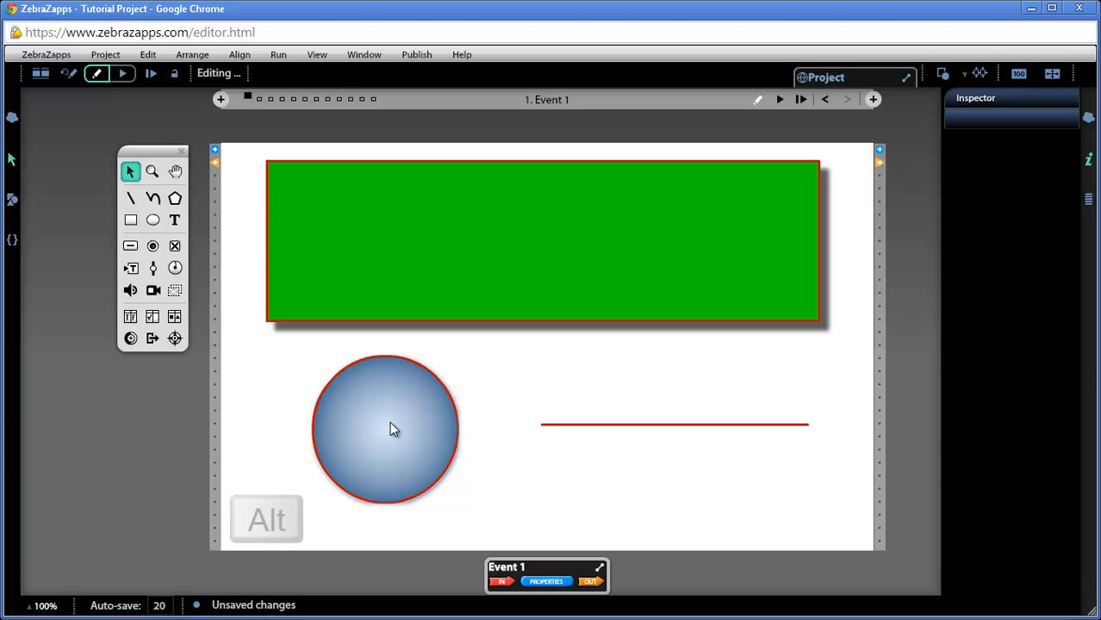
pyautogui.click(390, 424)
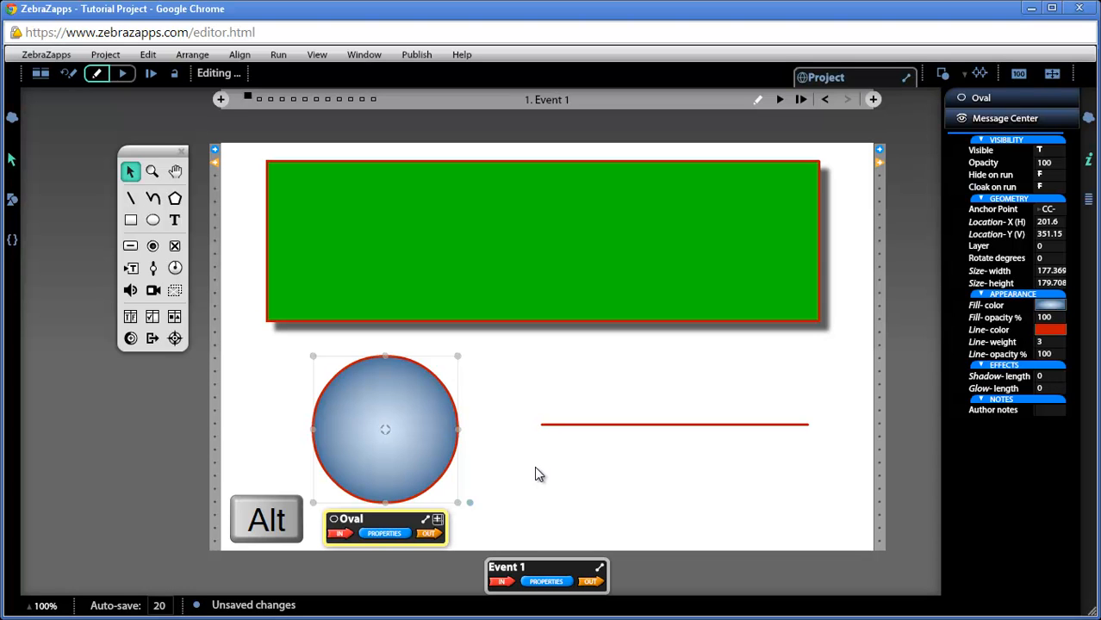
pyautogui.moveTo(434, 435); pyautogui.dragTo(840, 491)
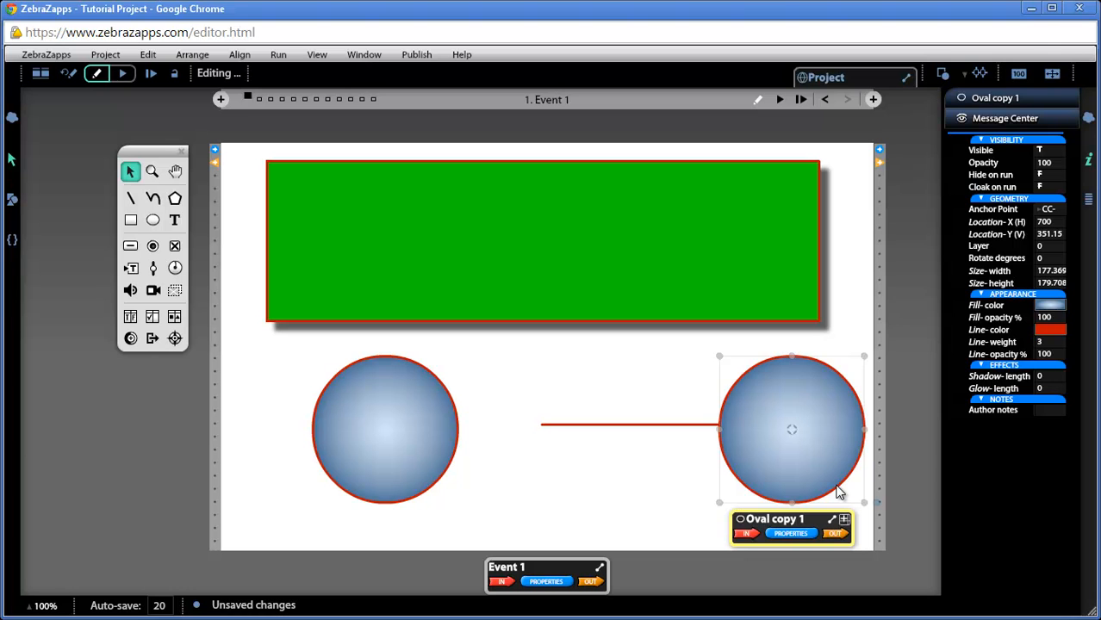